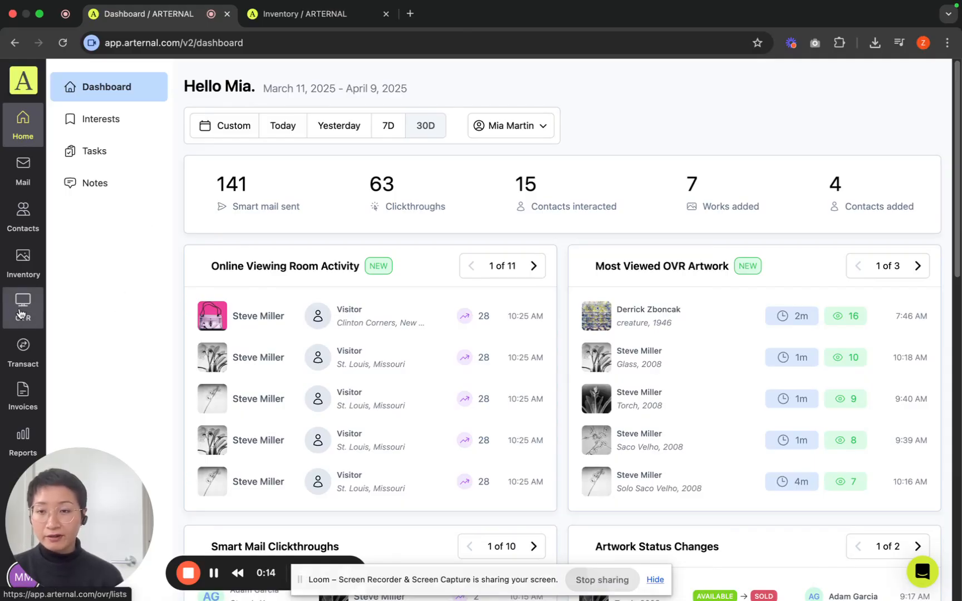
Create an online viewing room from the Steve Miller: X Ray exhibition list, keeping the suggested link name.
{"action": "left_click", "coordinate": [20, 314]}
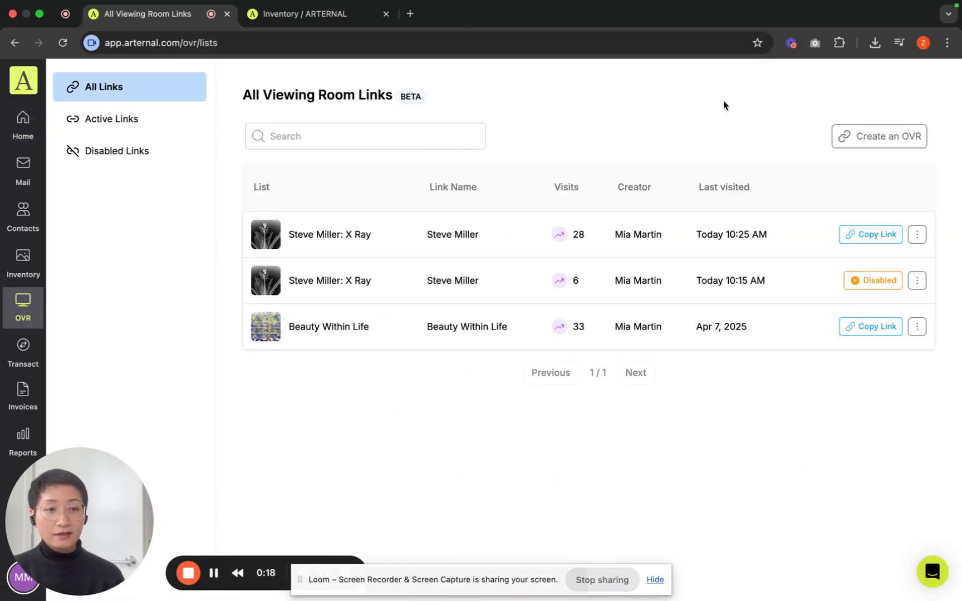
{"action": "left_click", "coordinate": [869, 139]}
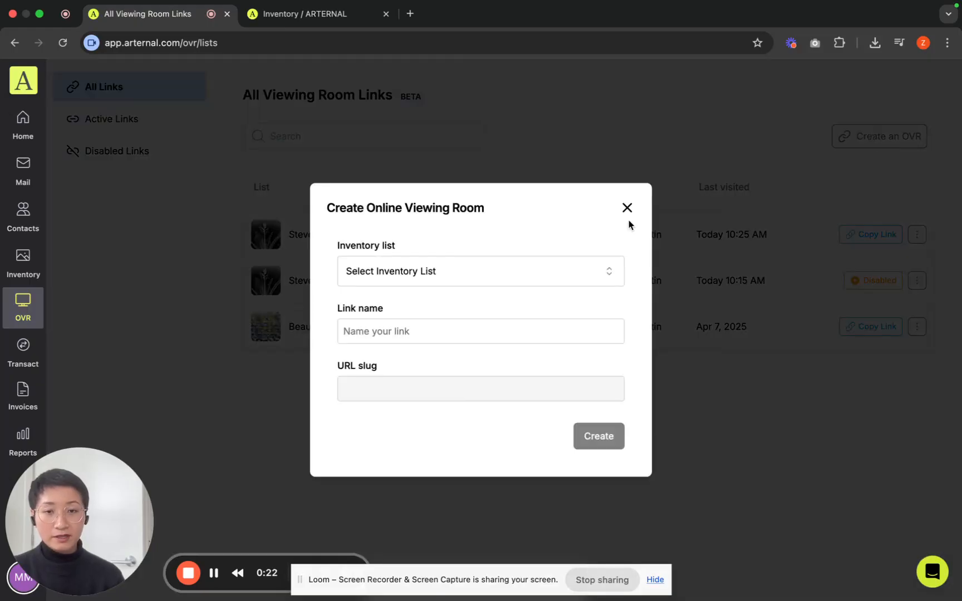
{"action": "left_click", "coordinate": [470, 278]}
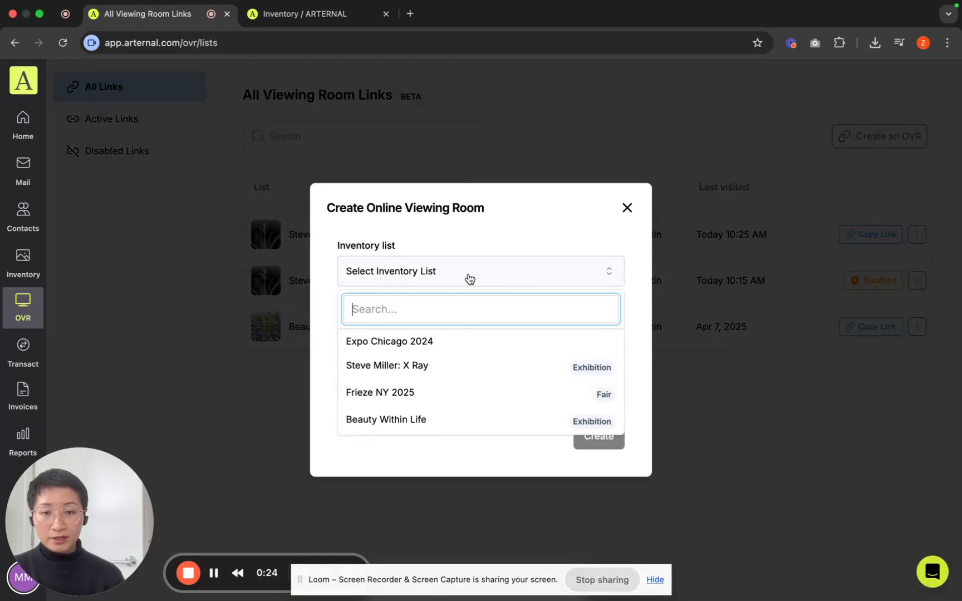
{"action": "left_click", "coordinate": [469, 366]}
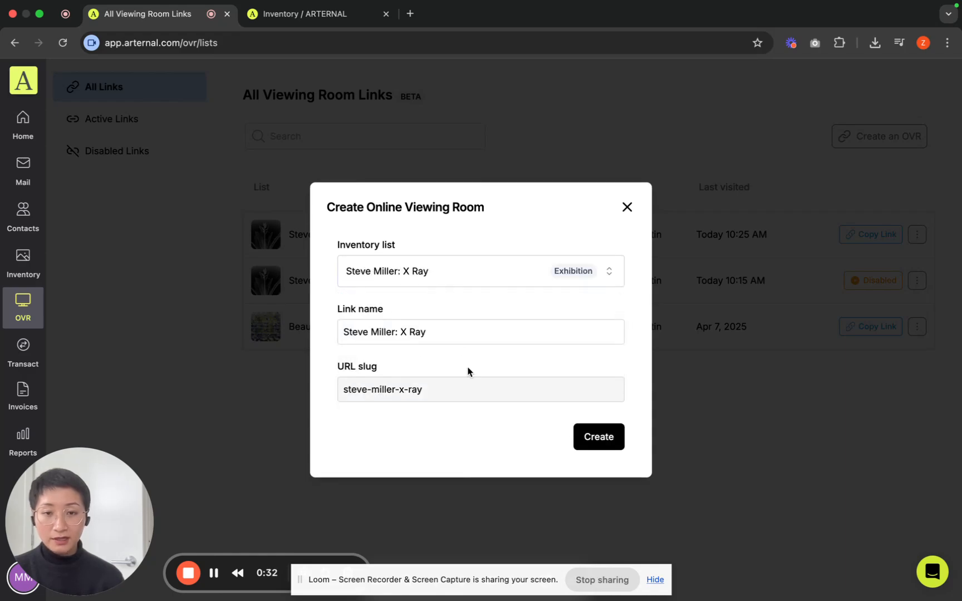
{"action": "left_click", "coordinate": [602, 438]}
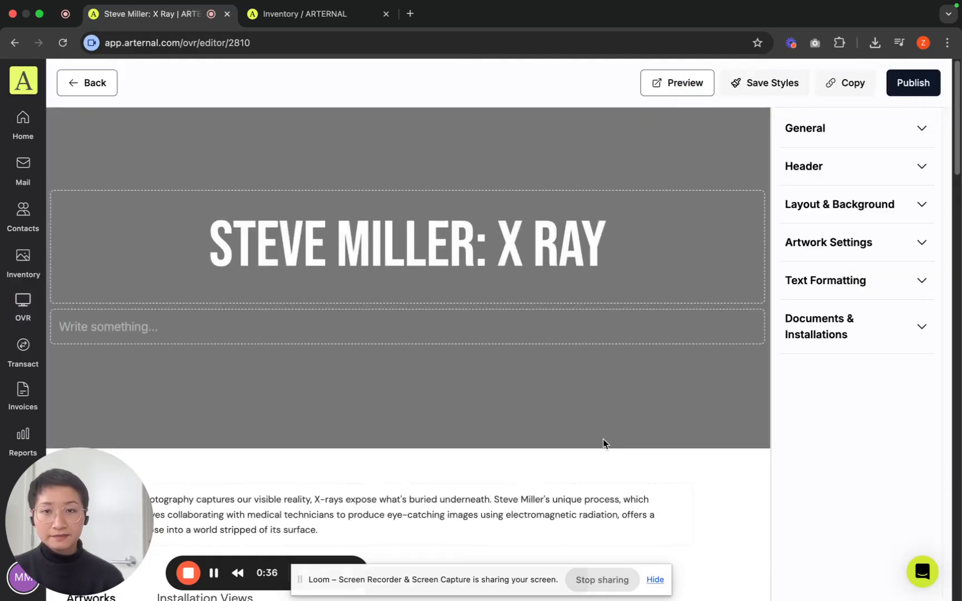
In the inventory's exhibitions, open Steve Miller: X Ray and create an online viewing room directly from it.
{"action": "left_click", "coordinate": [310, 17]}
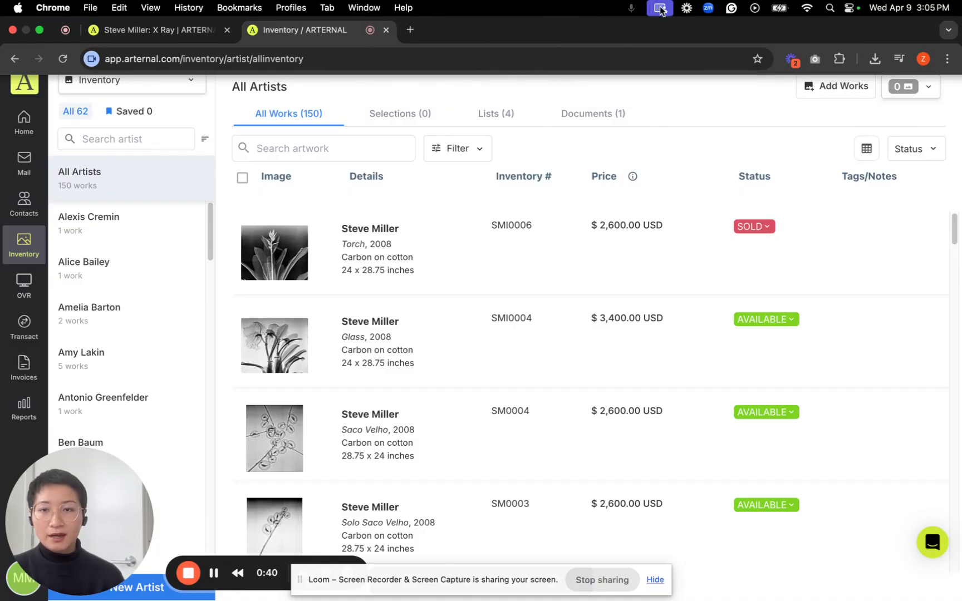
{"action": "left_click", "coordinate": [172, 87]}
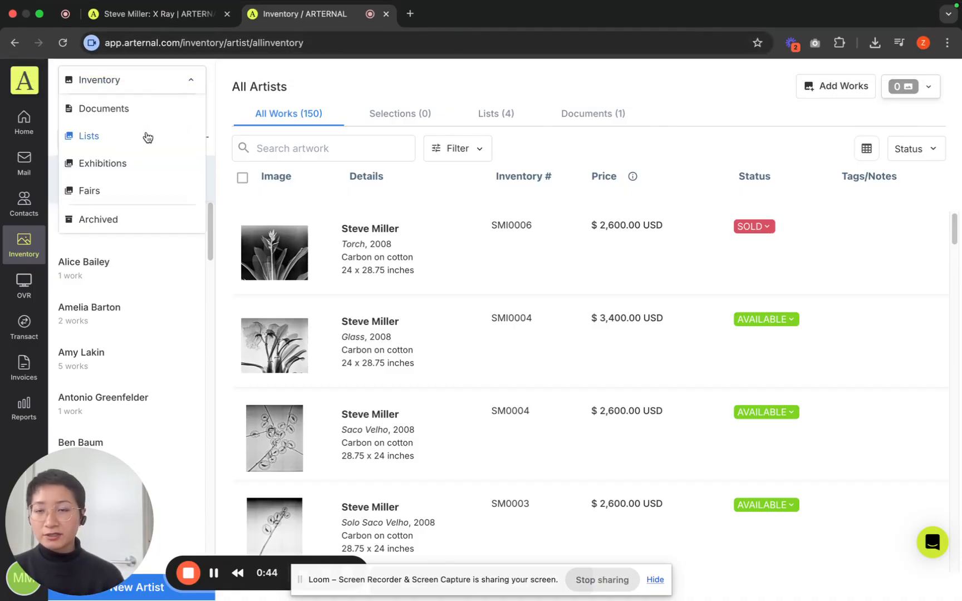
{"action": "left_click", "coordinate": [143, 164]}
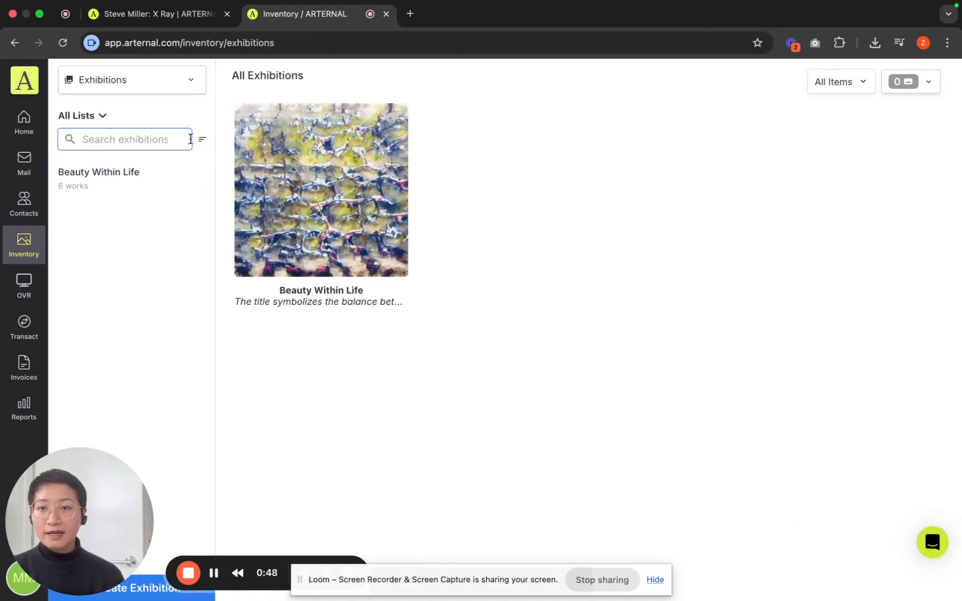
{"action": "left_click", "coordinate": [63, 43]}
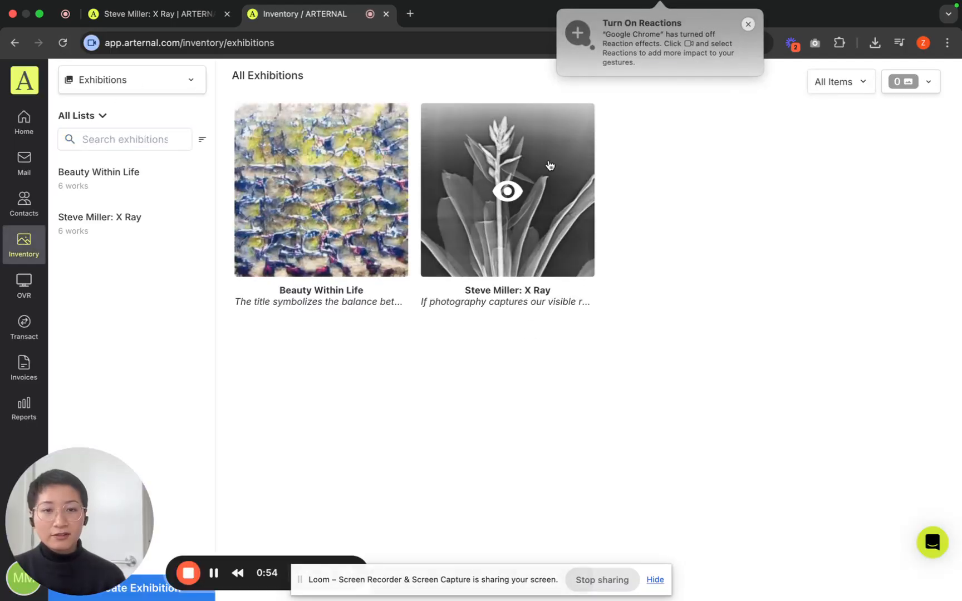
{"action": "left_click", "coordinate": [514, 182]}
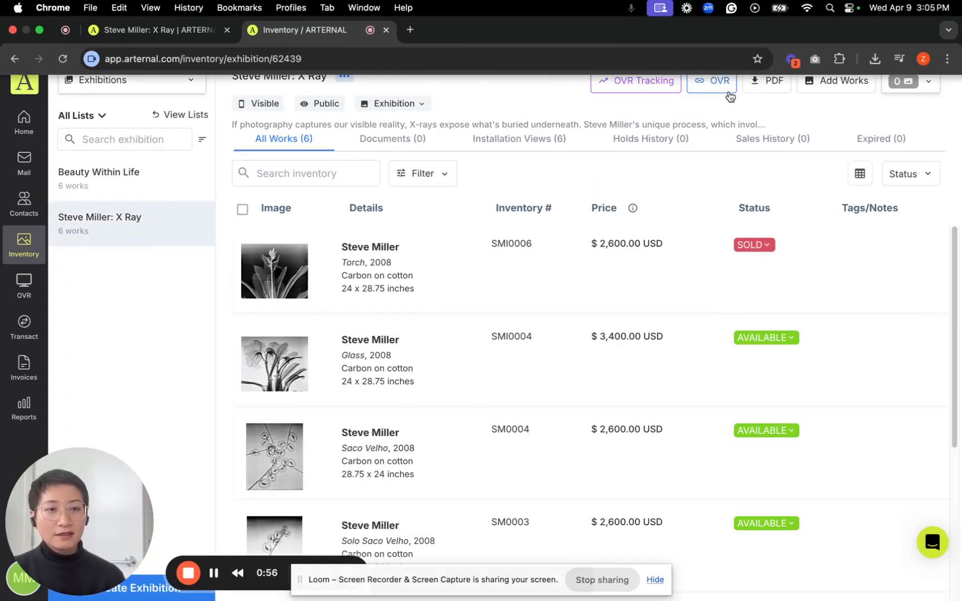
{"action": "left_click", "coordinate": [717, 88]}
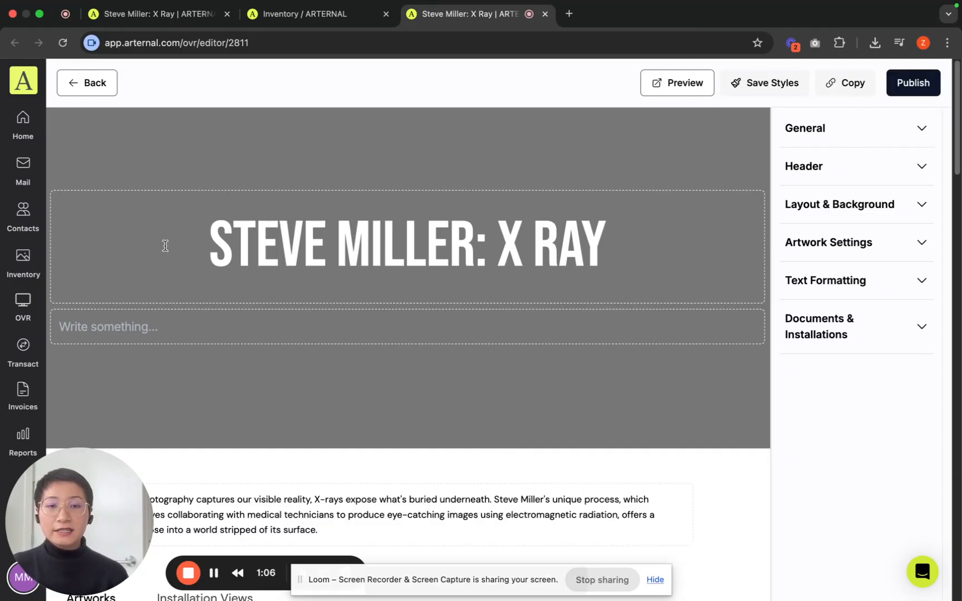
Add three header lines beneath the exhibition title: "SG Gallery", "Address" and "Opening May 5, 2025".
{"action": "scroll", "coordinate": [432, 359], "scroll_direction": "down", "scroll_amount": 5}
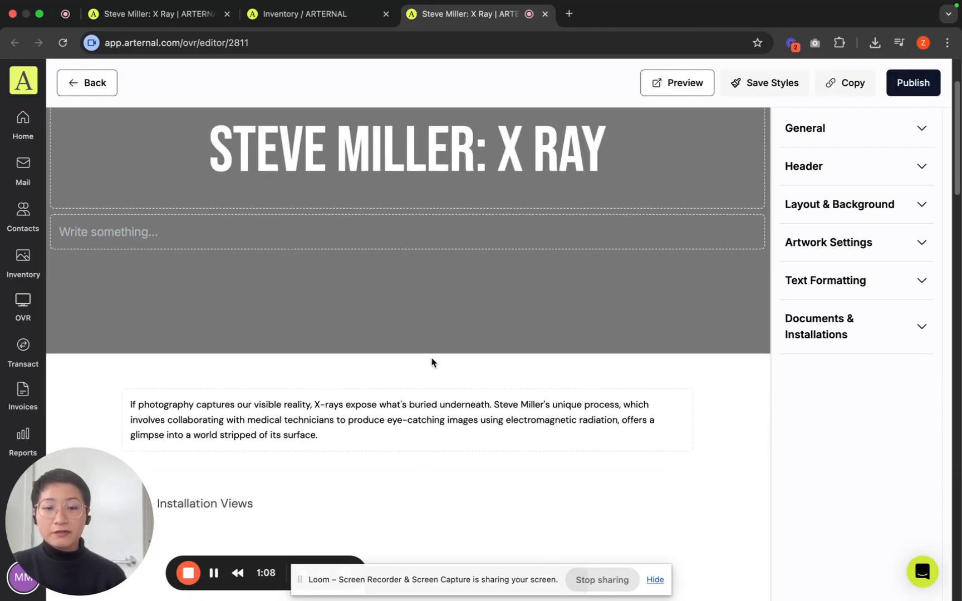
{"action": "scroll", "coordinate": [432, 362], "scroll_direction": "up", "scroll_amount": 1}
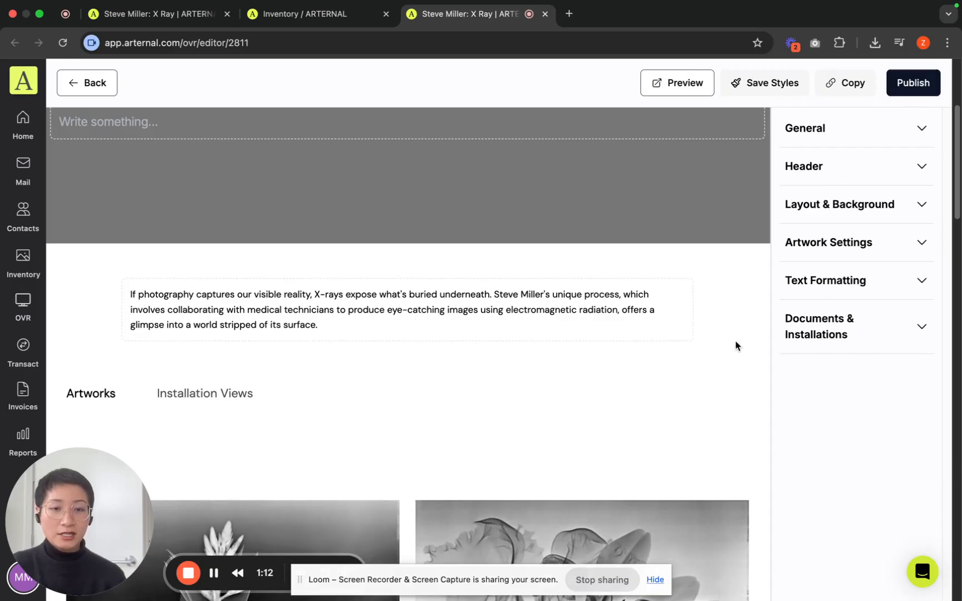
{"action": "scroll", "coordinate": [704, 329], "scroll_direction": "up", "scroll_amount": 4}
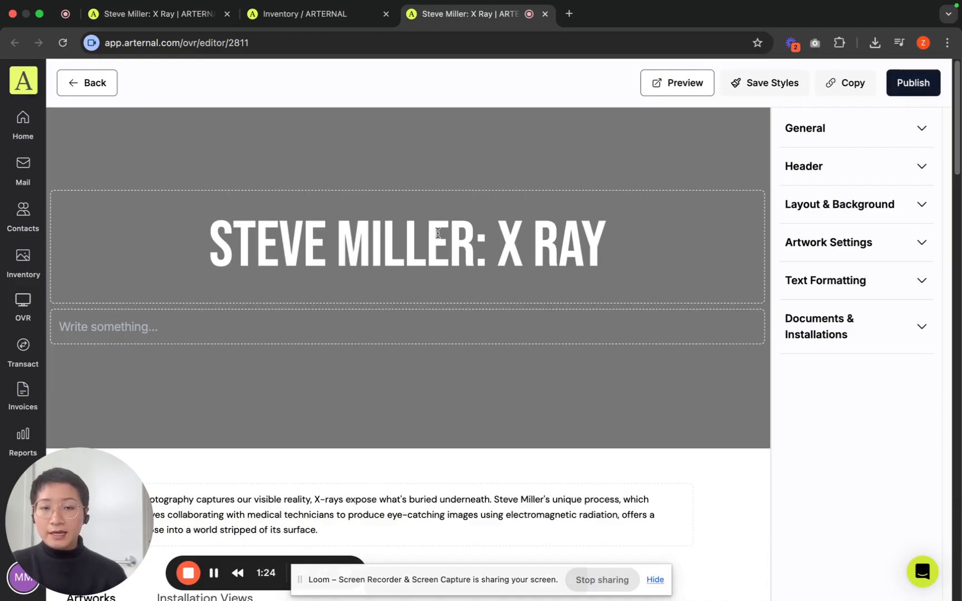
{"action": "left_click", "coordinate": [406, 253]}
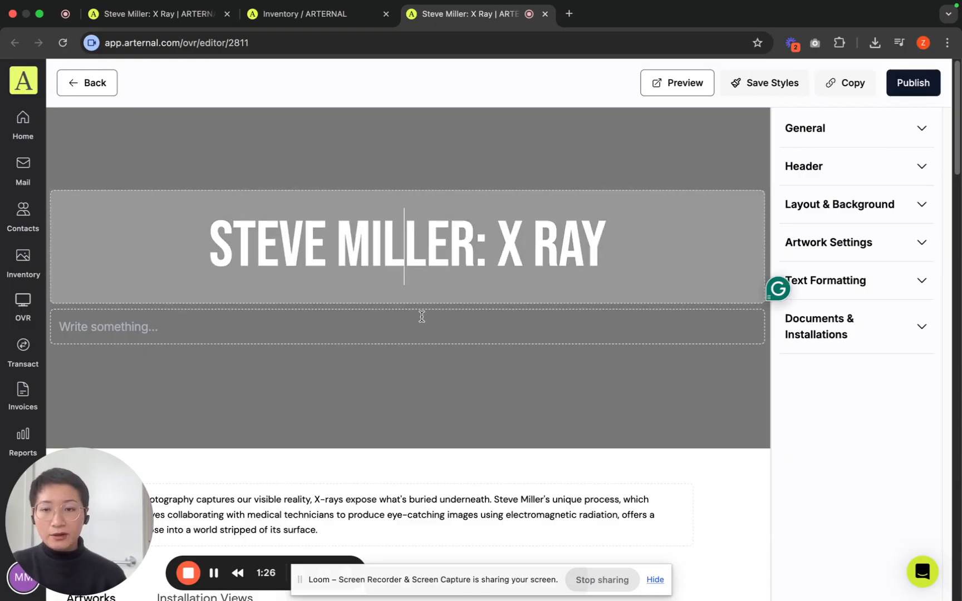
{"action": "left_click", "coordinate": [396, 333]}
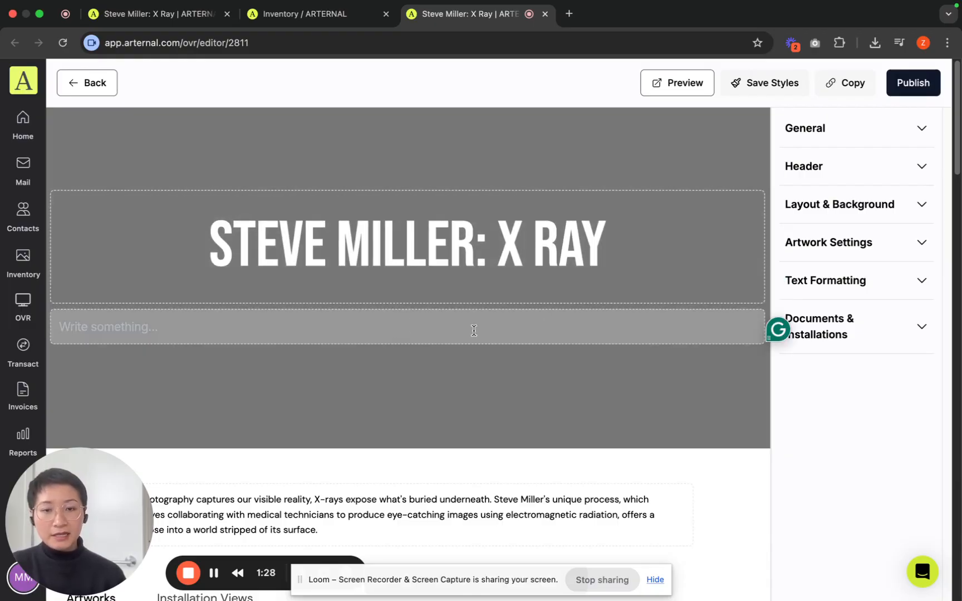
{"action": "type", "text": "SG G"}
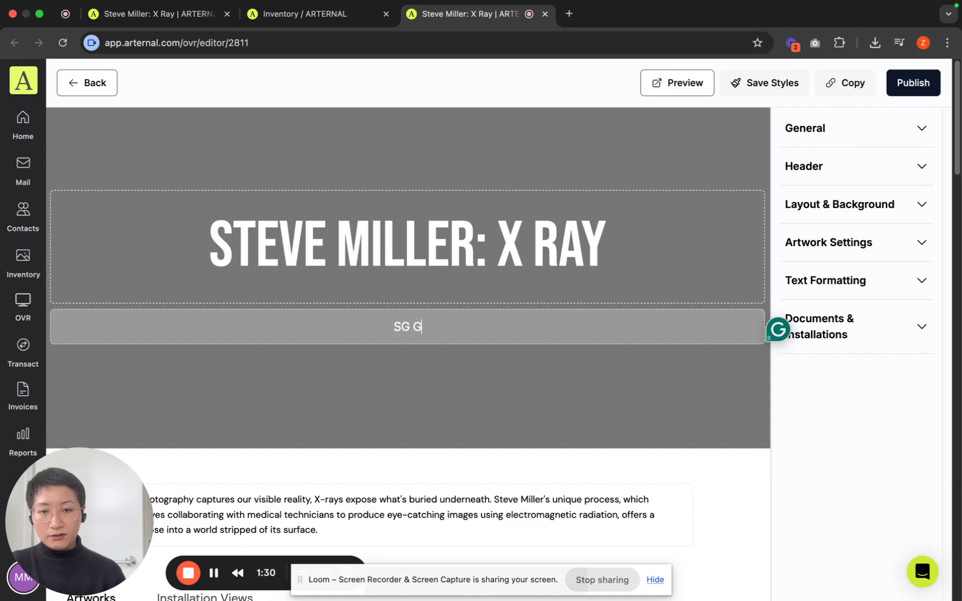
{"action": "type", "text": "allery"}
{"action": "key", "text": "Return"}
{"action": "type", "text": "Add"}
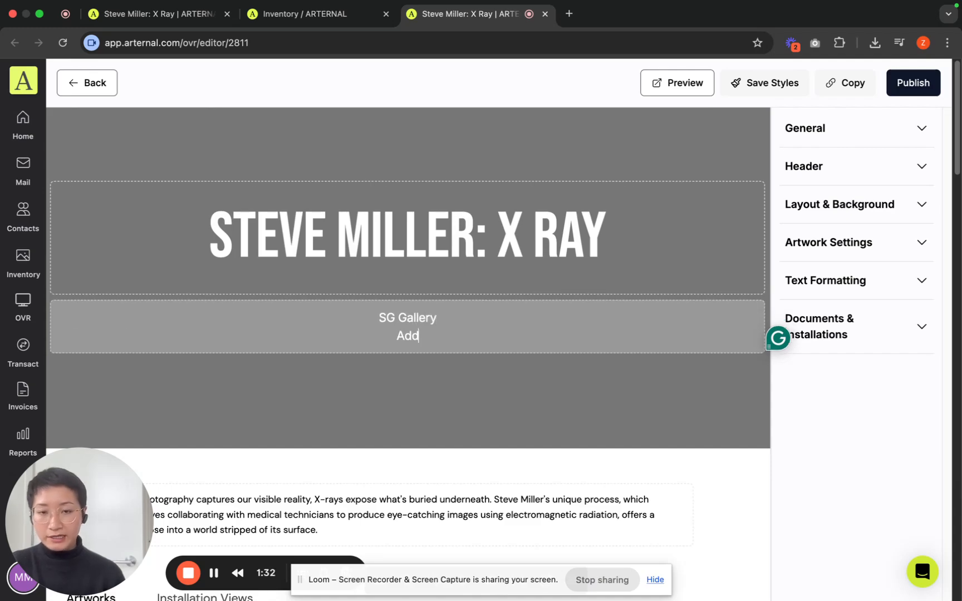
{"action": "type", "text": "ress"}
{"action": "key", "text": "Return"}
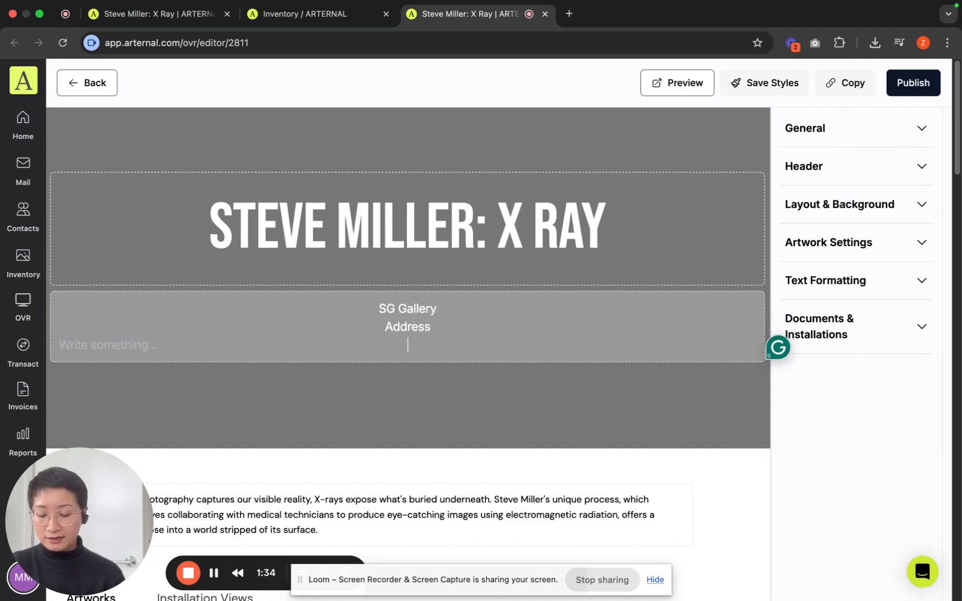
{"action": "type", "text": "Opening Ma"}
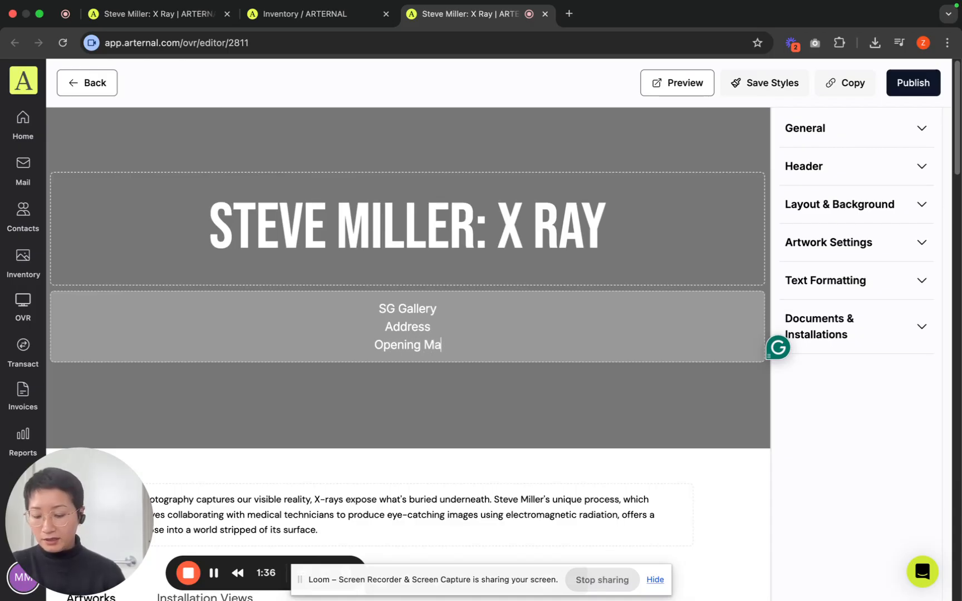
{"action": "type", "text": "y 5, 2025"}
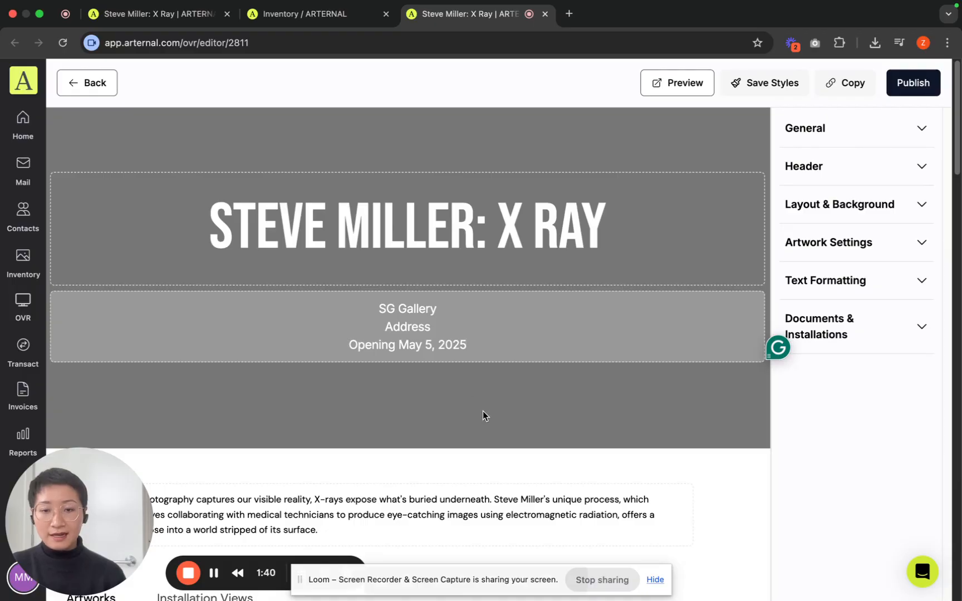
Insert the italic quote beginning "When art and science intersect" as a separate paragraph above the exhibition description.
{"action": "scroll", "coordinate": [482, 411], "scroll_direction": "down", "scroll_amount": 5}
{"action": "left_click", "coordinate": [338, 382]}
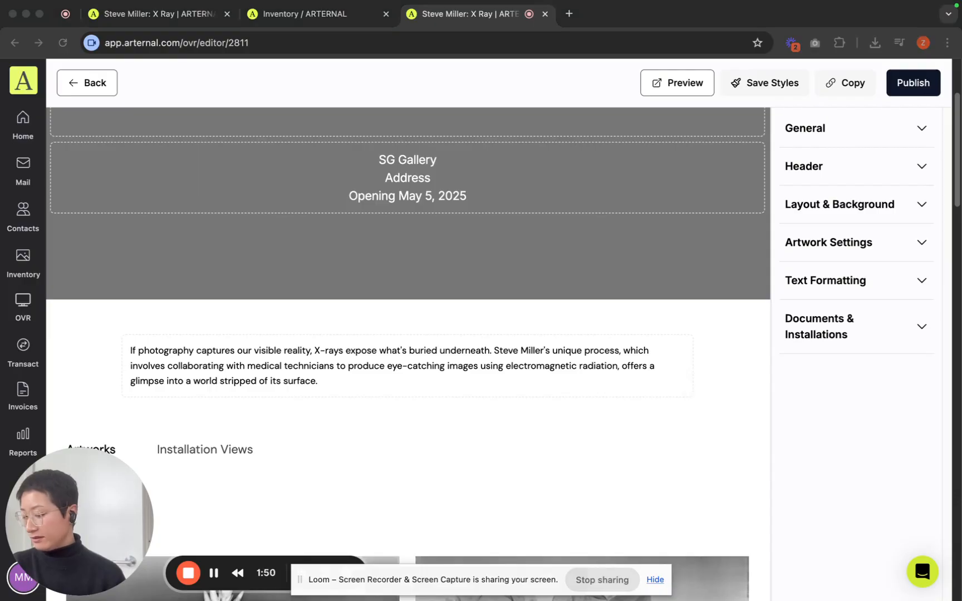
{"action": "left_click", "coordinate": [130, 351]}
{"action": "key", "text": "Return"}
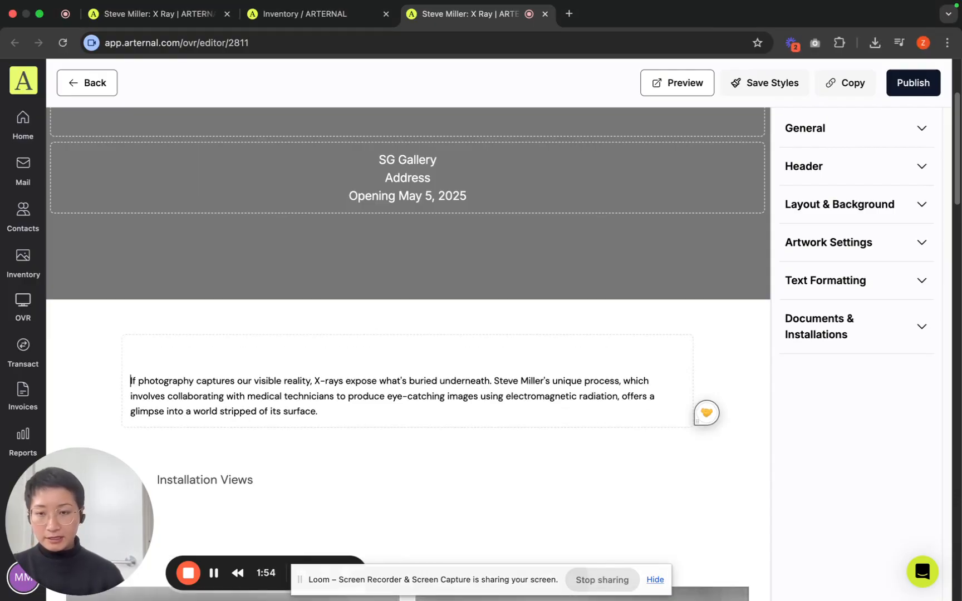
{"action": "key", "text": "Up"}
{"action": "type", "text": "\"When art and science intersect, it changes the context, beefs up the scale, and alters responses to imagery in unexpected ways. Images of the smallest of things become images you can get lost in. Scientists may not need or necessarily want that kind of scale or distraction. They're making science; they're looking for specific solutions. I'm making art and trying to communicate with a different audience, and scale is just one of the ways I try to do that.\""}
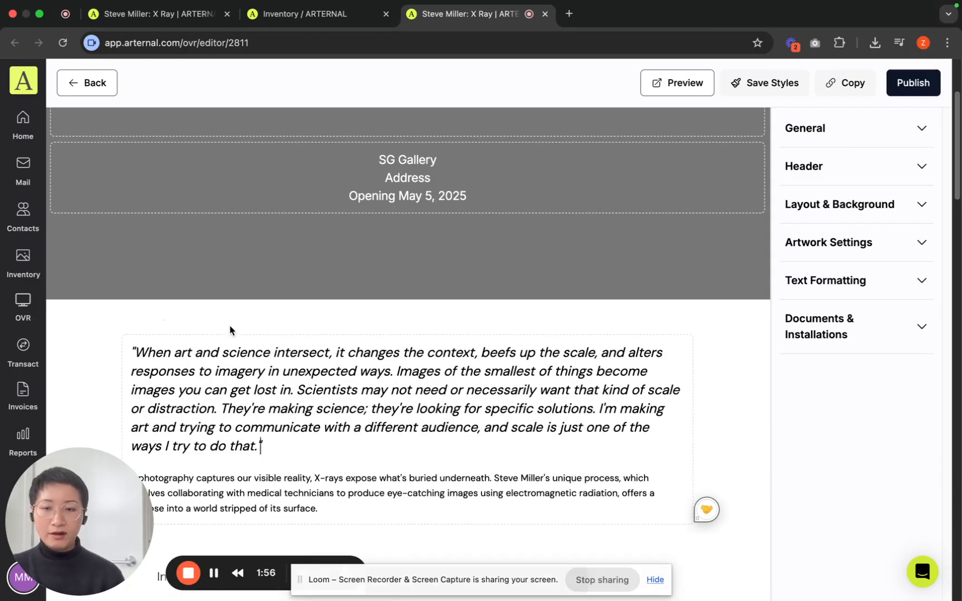
Review the viewing room page from the description through the artwork entries to the closing text area.
{"action": "scroll", "coordinate": [240, 348], "scroll_direction": "down", "scroll_amount": 5}
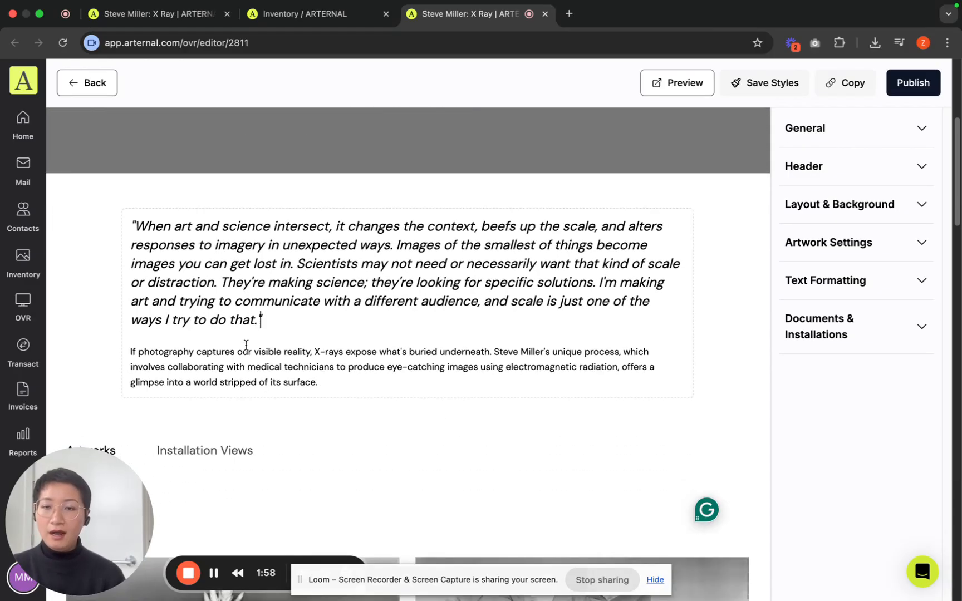
{"action": "scroll", "coordinate": [246, 345], "scroll_direction": "down", "scroll_amount": 20}
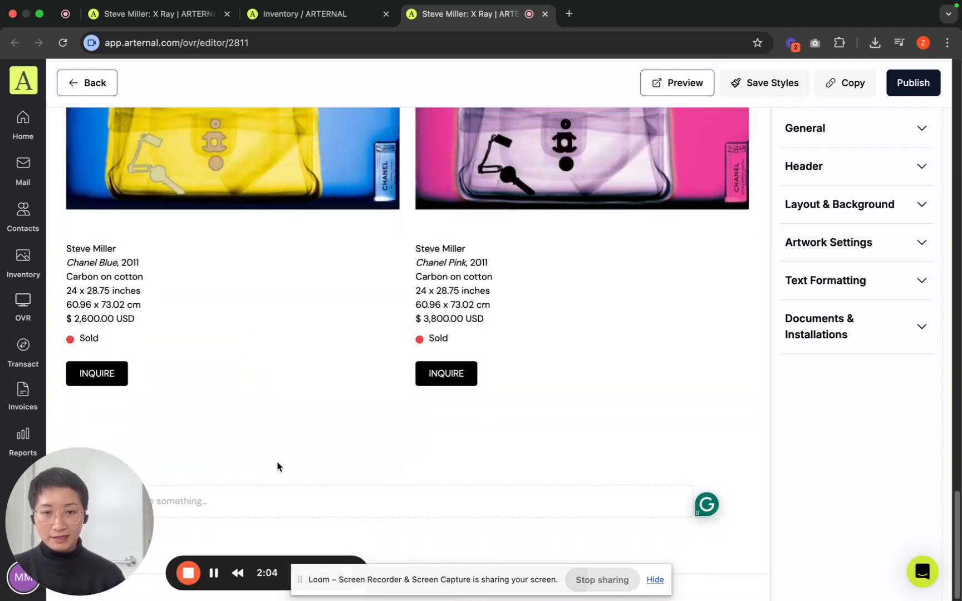
{"action": "scroll", "coordinate": [280, 464], "scroll_direction": "up", "scroll_amount": 15}
{"action": "scroll", "coordinate": [296, 455], "scroll_direction": "up", "scroll_amount": 5}
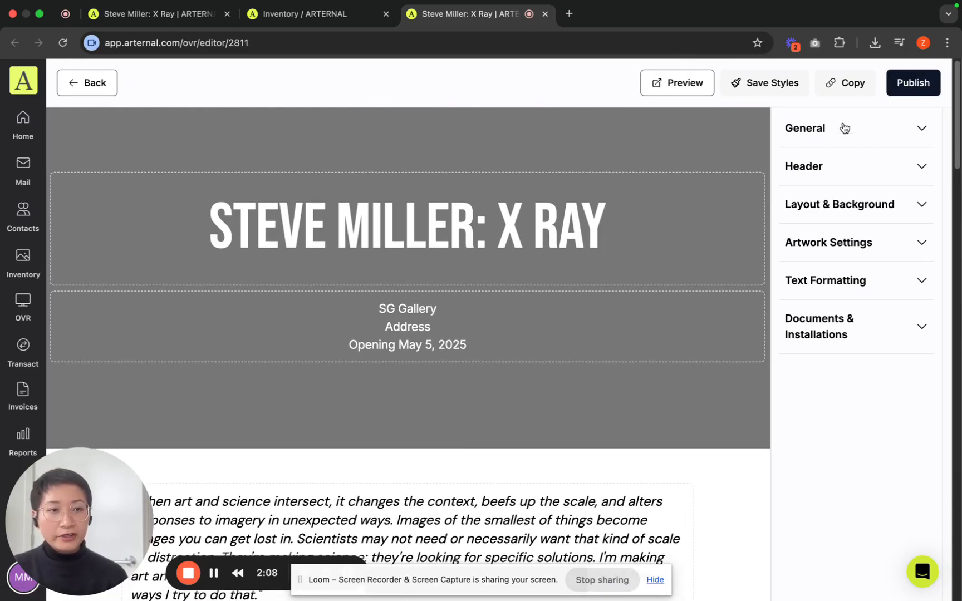
{"action": "left_click", "coordinate": [903, 88]}
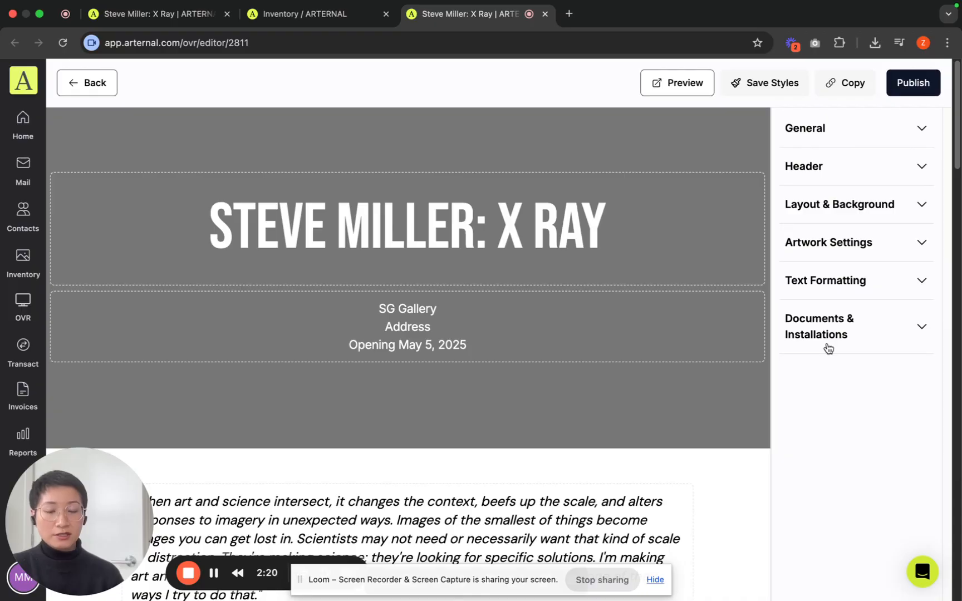
Examine the General settings for link name, URL slug, email request on entry and inquire buttons, comparing them with the artworks.
{"action": "left_click", "coordinate": [842, 134]}
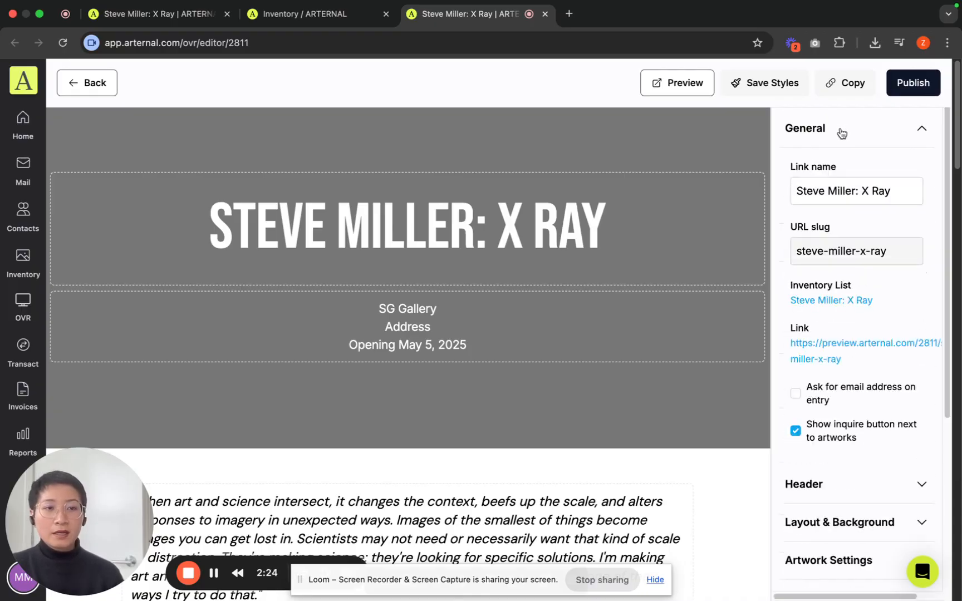
{"action": "left_click", "coordinate": [901, 193]}
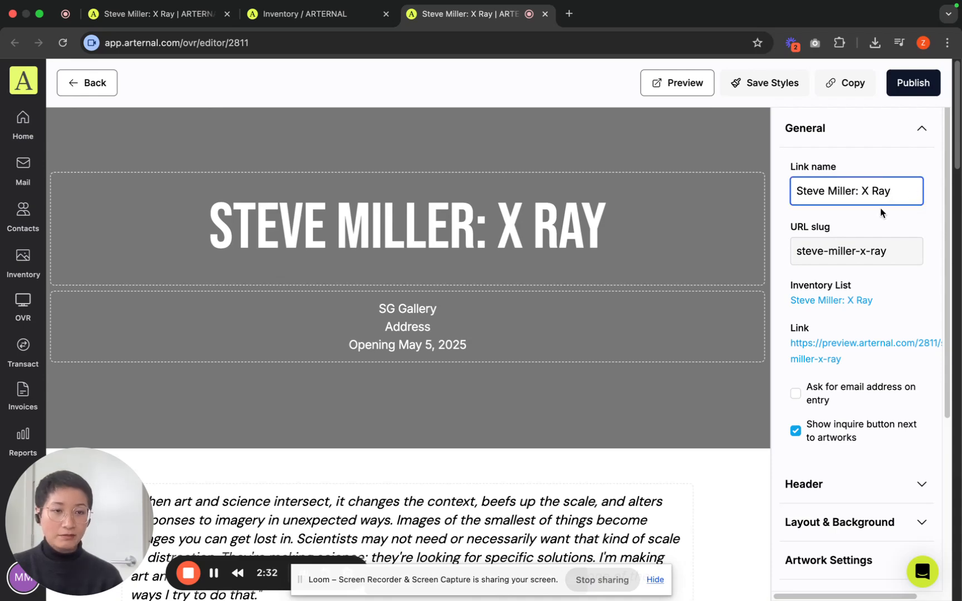
{"action": "scroll", "coordinate": [910, 203], "scroll_direction": "down", "scroll_amount": 4}
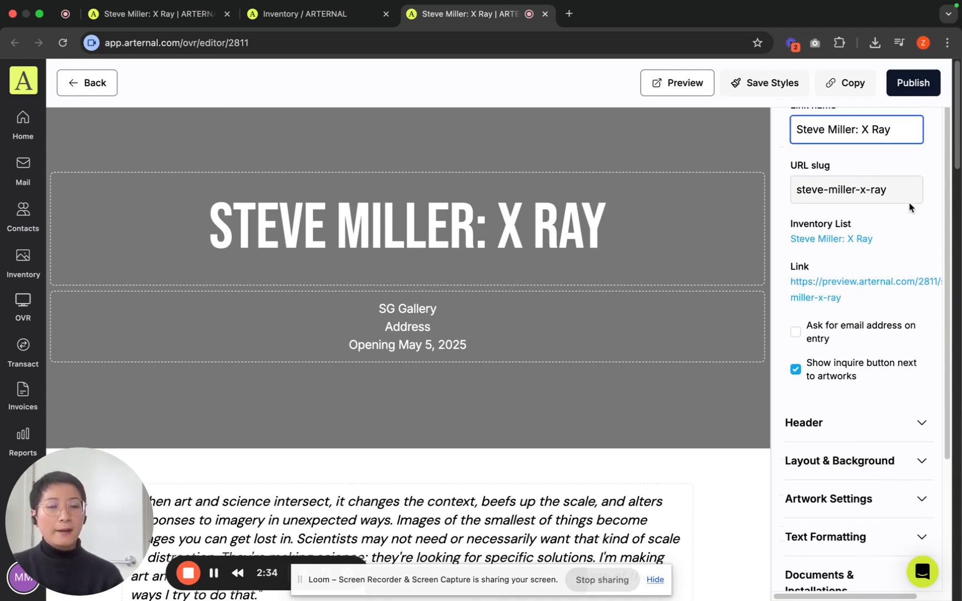
{"action": "scroll", "coordinate": [909, 209], "scroll_direction": "down", "scroll_amount": 1}
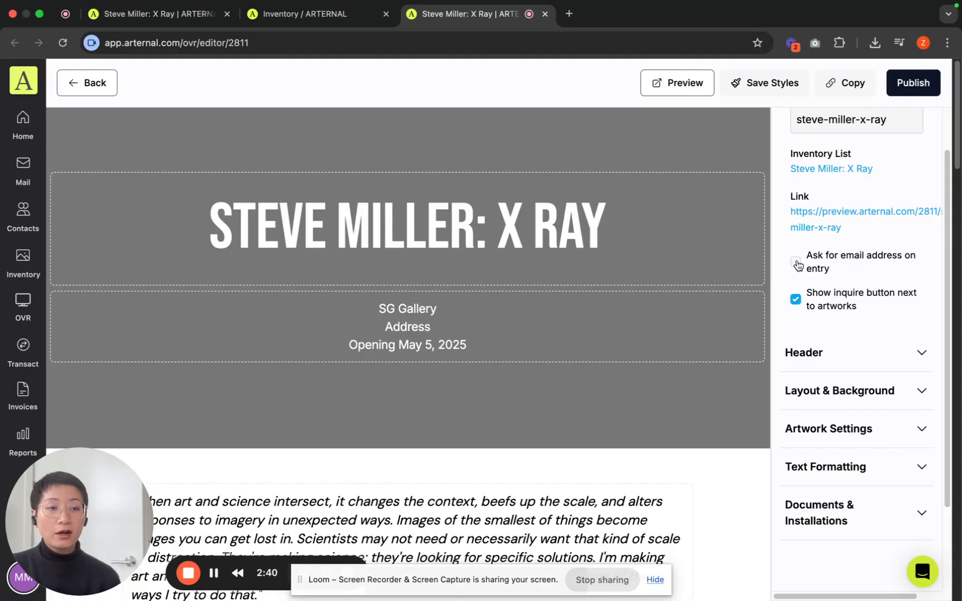
{"action": "scroll", "coordinate": [646, 326], "scroll_direction": "down", "scroll_amount": 10}
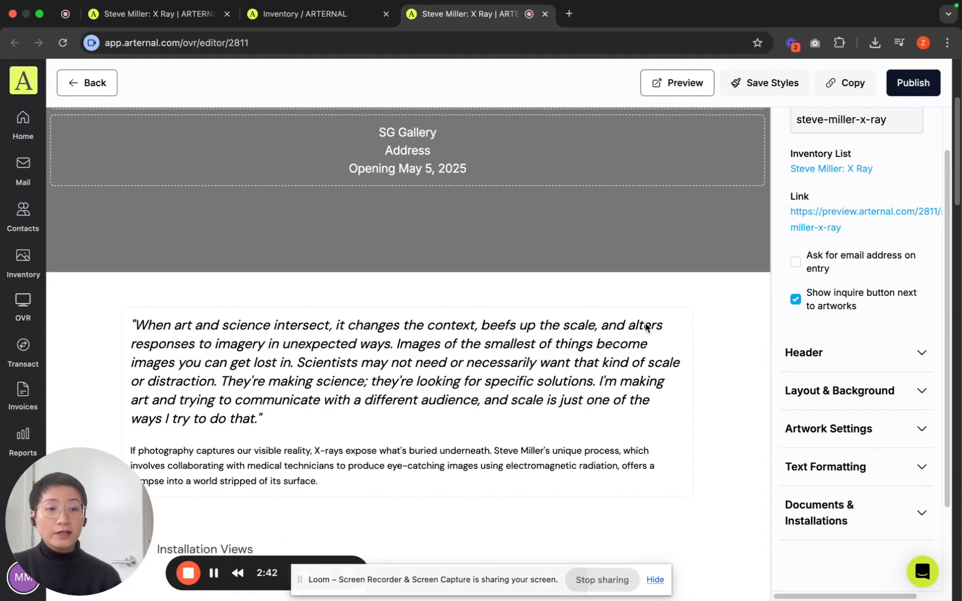
{"action": "scroll", "coordinate": [646, 323], "scroll_direction": "down", "scroll_amount": 4}
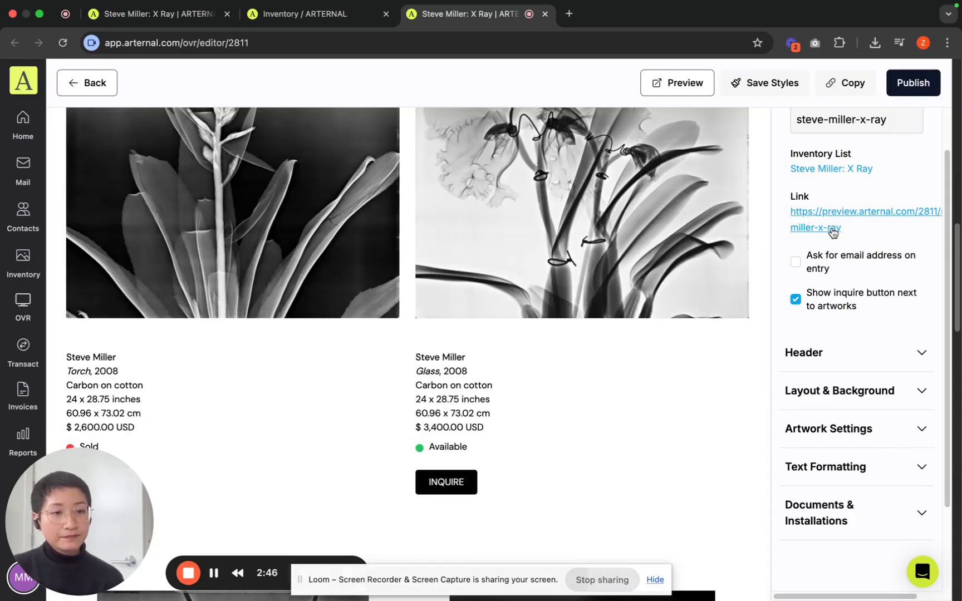
{"action": "scroll", "coordinate": [836, 184], "scroll_direction": "up", "scroll_amount": 3}
{"action": "left_click", "coordinate": [887, 135]}
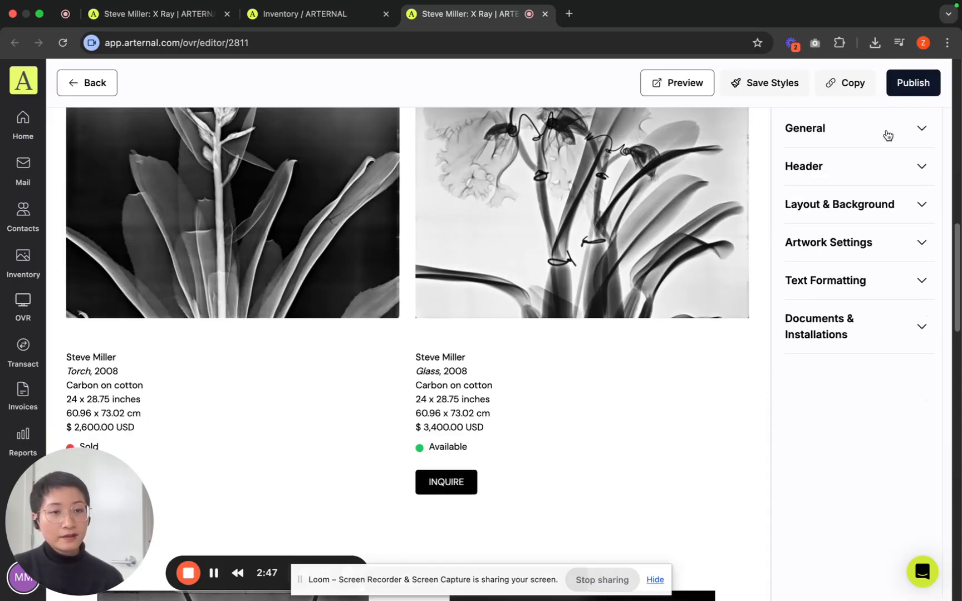
Compare the page header with the banner display turned off and turned back on.
{"action": "left_click", "coordinate": [862, 181]}
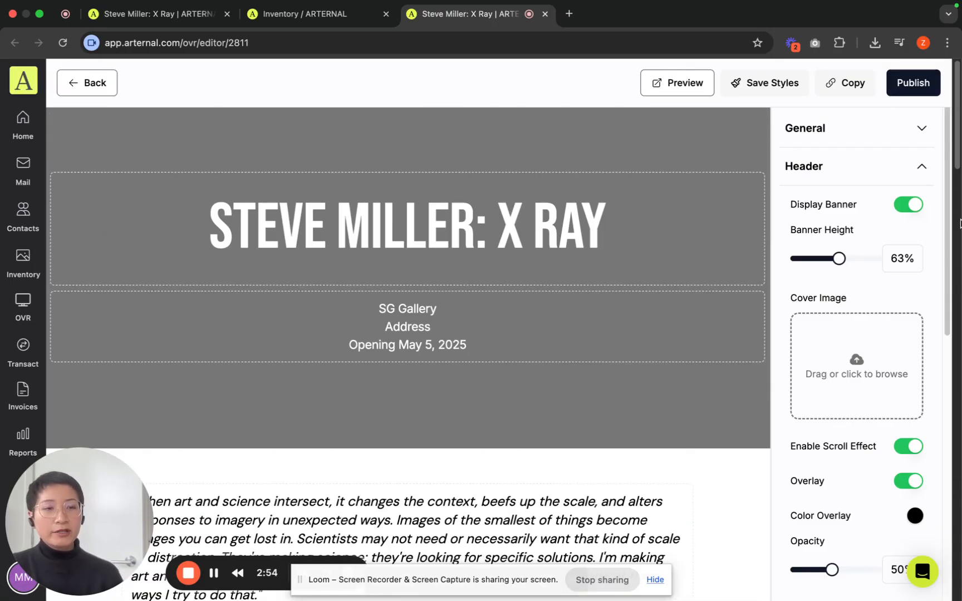
{"action": "left_click", "coordinate": [913, 205]}
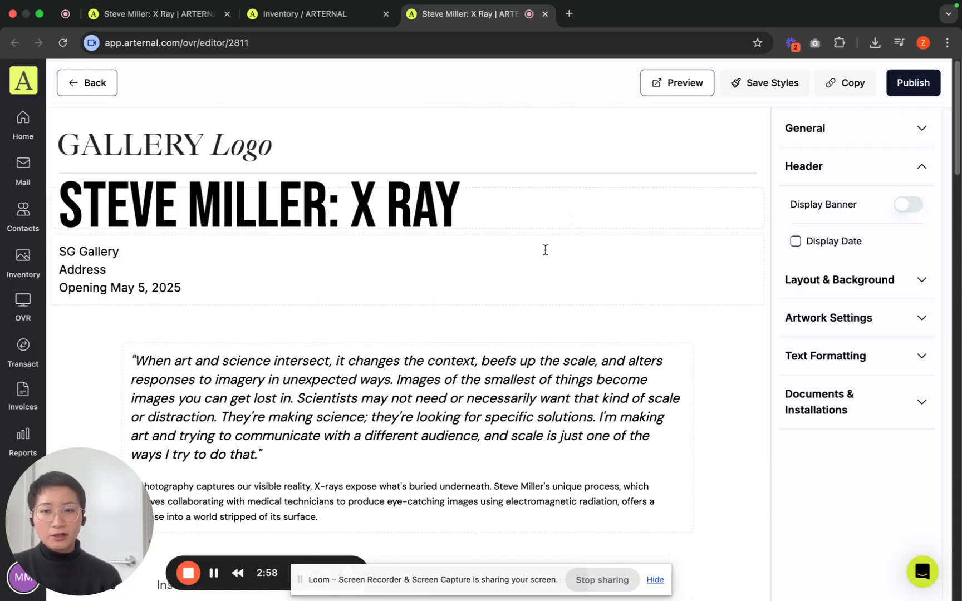
{"action": "left_click", "coordinate": [912, 205]}
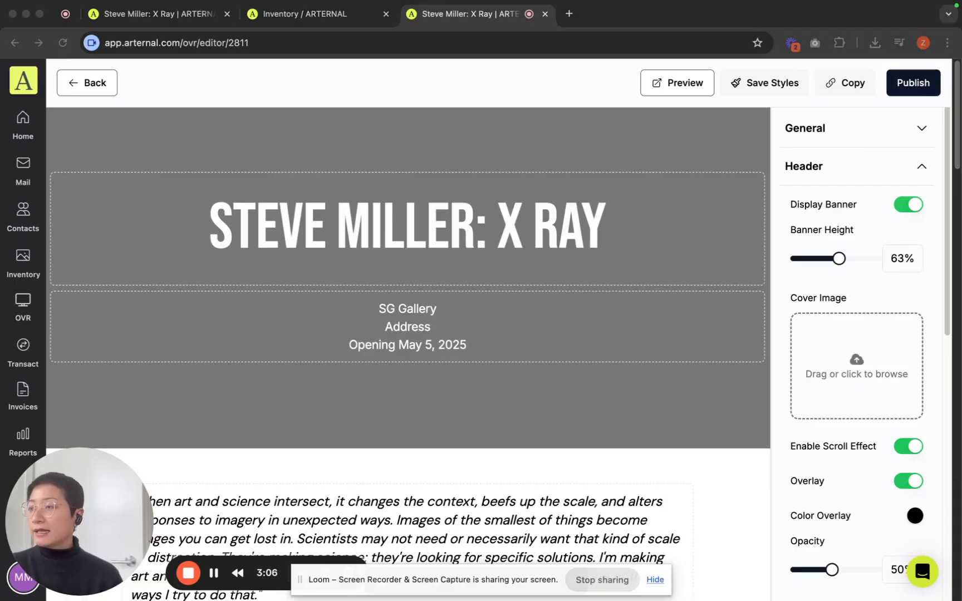
Add the photo of the painting and surfboards as the banner's cover image and set the banner height to 64%.
{"action": "left_click_drag", "start_coordinate": [373, 123], "coordinate": [914, 364]}
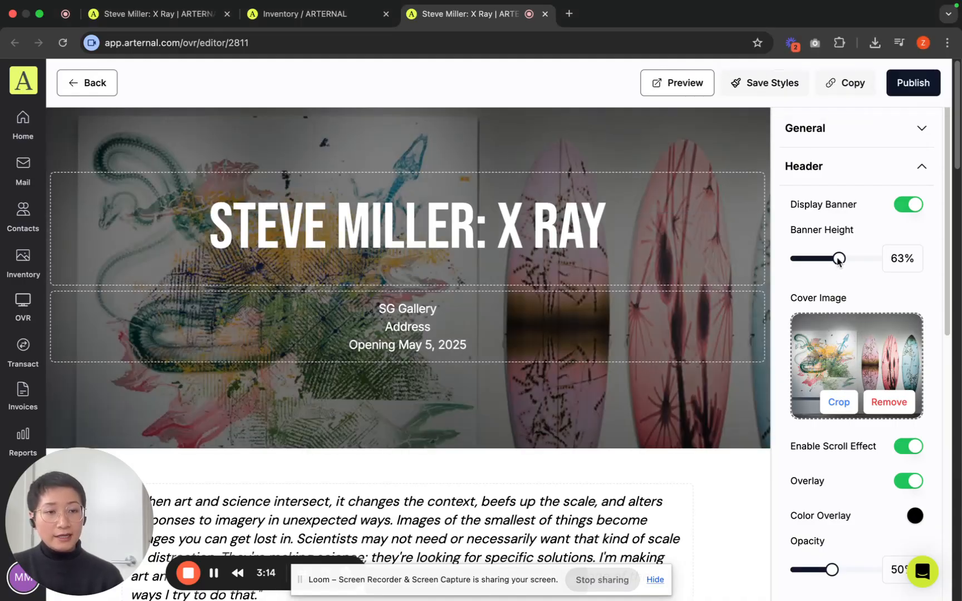
{"action": "left_click_drag", "start_coordinate": [830, 262], "coordinate": [839, 260]}
Compare the cover image with the scroll effect disabled and re-enabled, checking how the banner moves above the description.
{"action": "scroll", "coordinate": [865, 309], "scroll_direction": "down", "scroll_amount": 3}
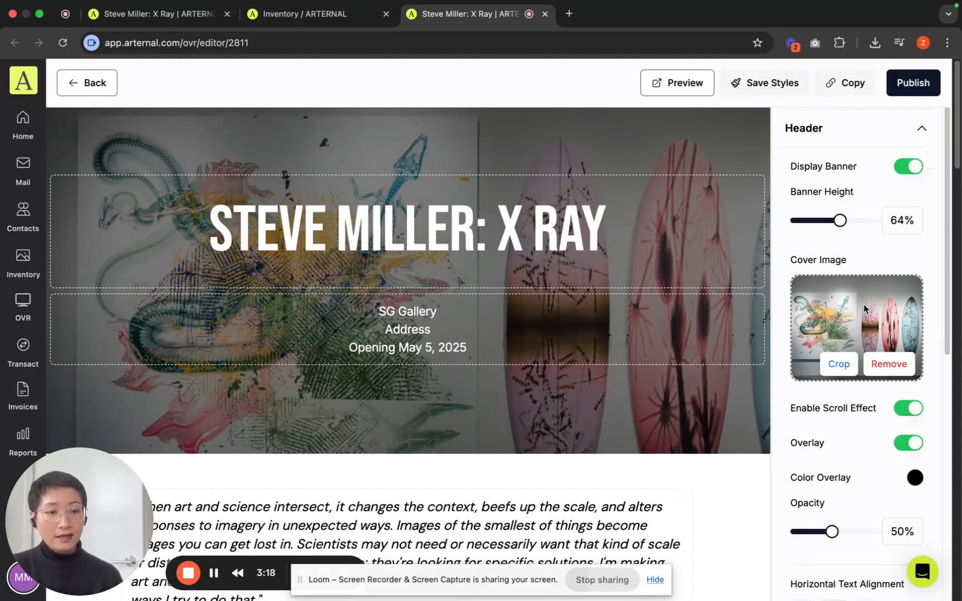
{"action": "scroll", "coordinate": [864, 309], "scroll_direction": "down", "scroll_amount": 2}
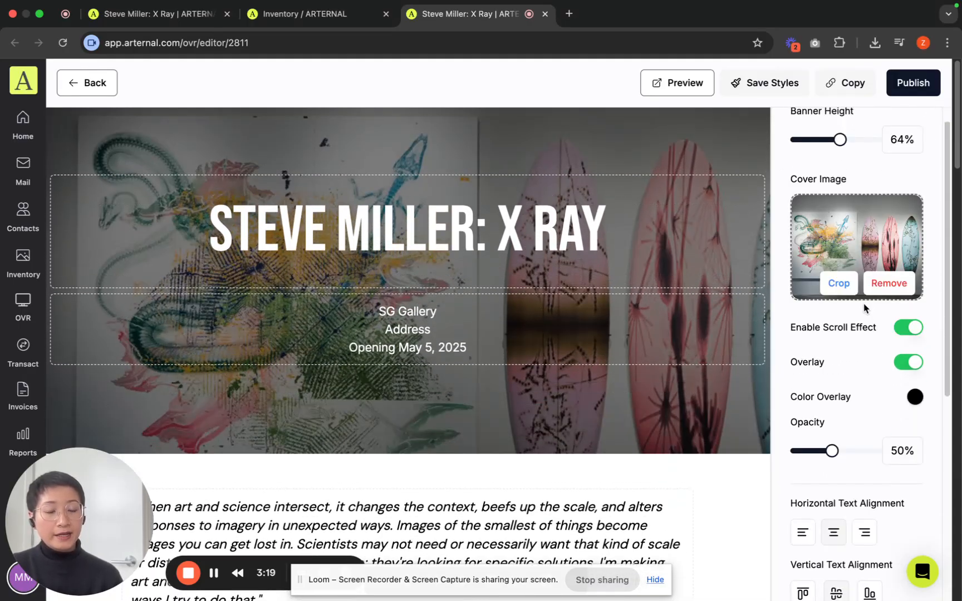
{"action": "left_click", "coordinate": [910, 331]}
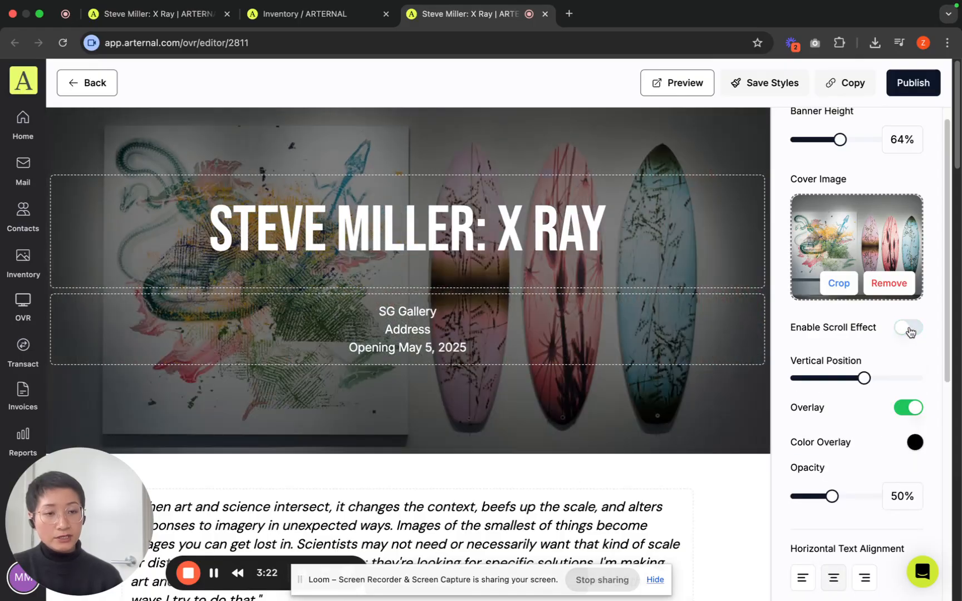
{"action": "left_click", "coordinate": [909, 331]}
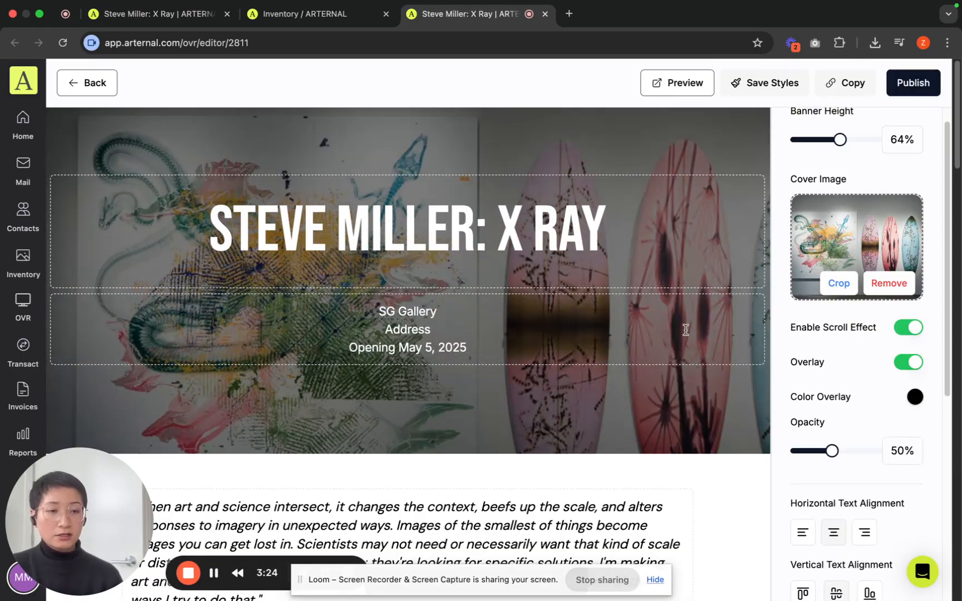
{"action": "scroll", "coordinate": [629, 329], "scroll_direction": "down", "scroll_amount": 3}
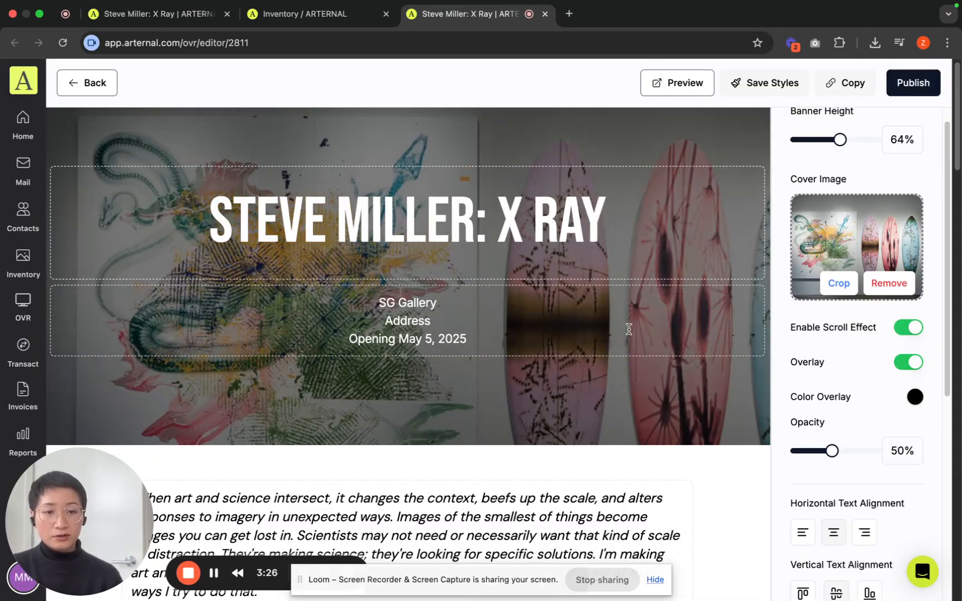
{"action": "scroll", "coordinate": [629, 332], "scroll_direction": "down", "scroll_amount": 2}
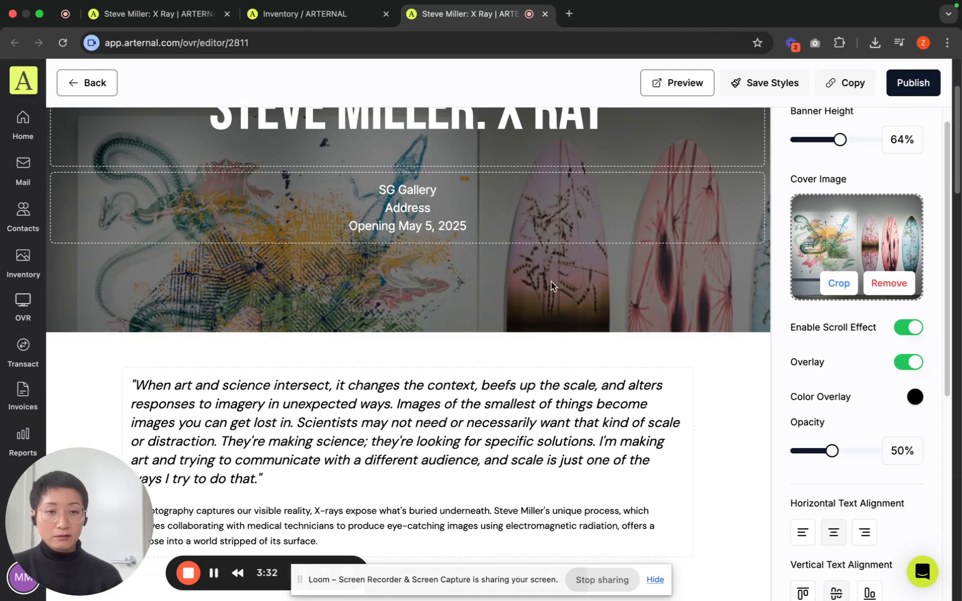
{"action": "scroll", "coordinate": [552, 286], "scroll_direction": "down", "scroll_amount": 5}
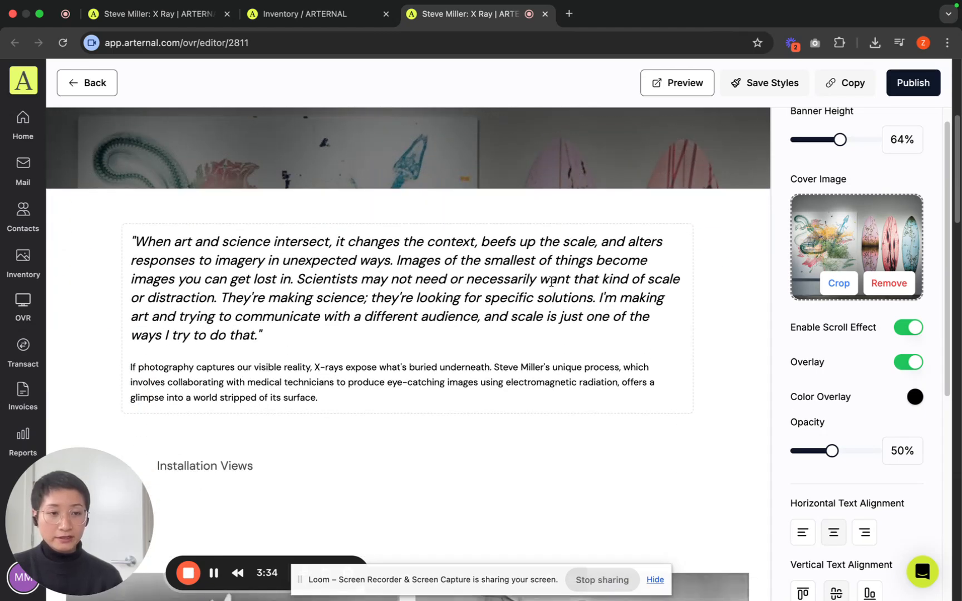
{"action": "scroll", "coordinate": [551, 283], "scroll_direction": "up", "scroll_amount": 9}
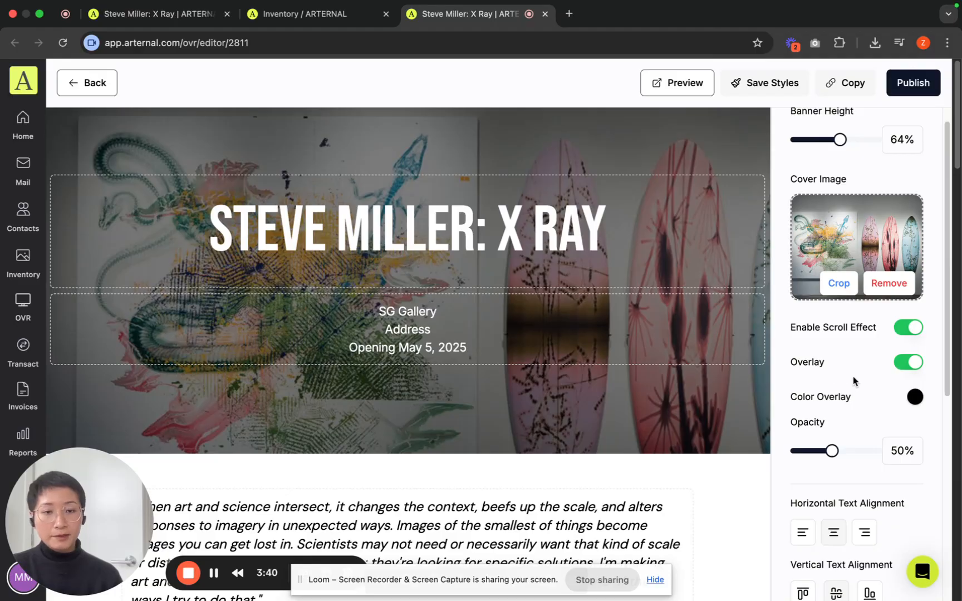
Compare the banner without and with its black overlay, keeping the overlay enabled at 50% opacity.
{"action": "left_click", "coordinate": [906, 367]}
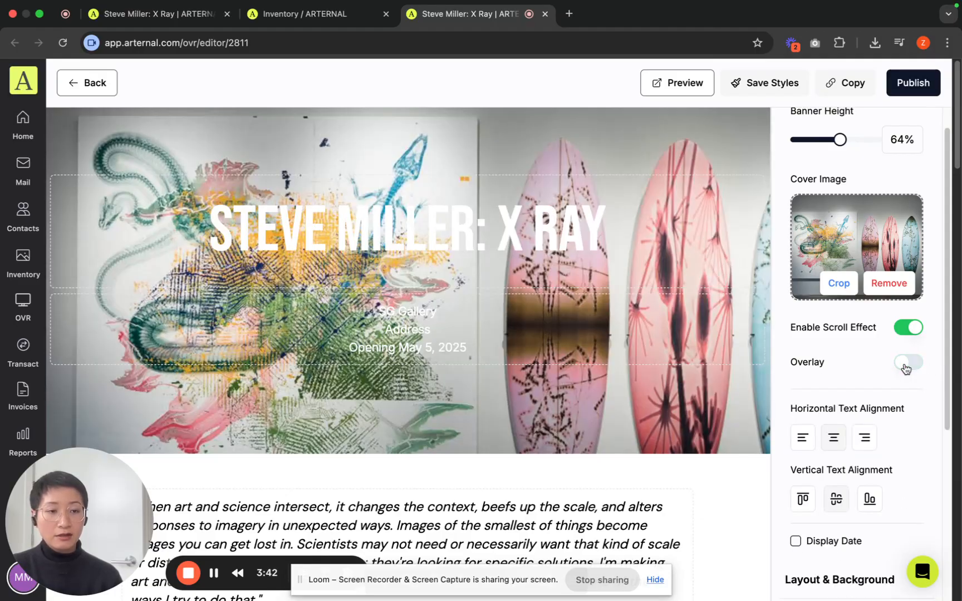
{"action": "left_click", "coordinate": [906, 368]}
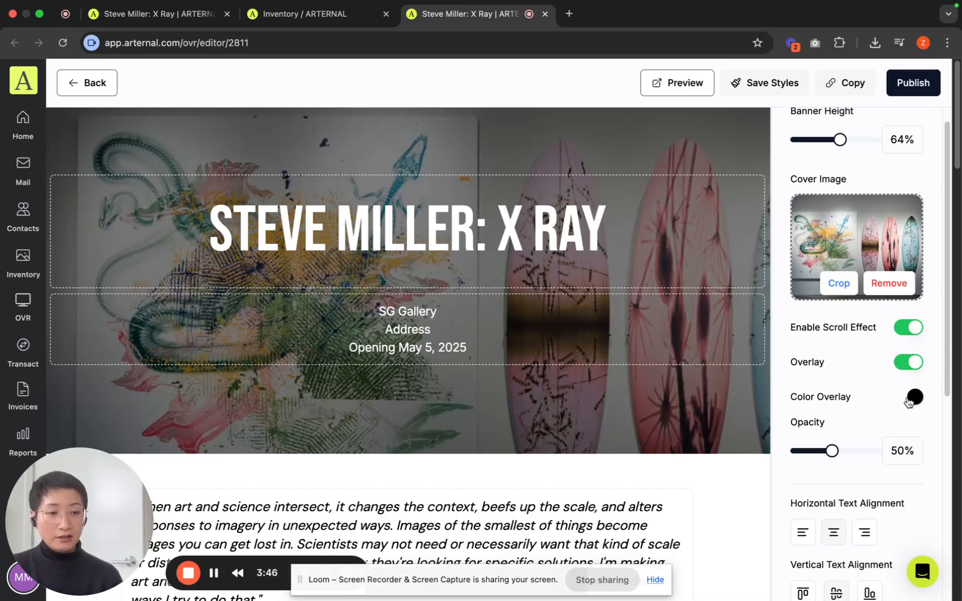
{"action": "mouse_move", "coordinate": [832, 451]}
{"action": "left_mouse_down"}
{"action": "mouse_move", "coordinate": [842, 451]}
{"action": "mouse_move", "coordinate": [832, 451]}
{"action": "left_mouse_up"}
Try left and right horizontal alignment for the banner text, then restore center alignment.
{"action": "scroll", "coordinate": [835, 431], "scroll_direction": "down", "scroll_amount": 4}
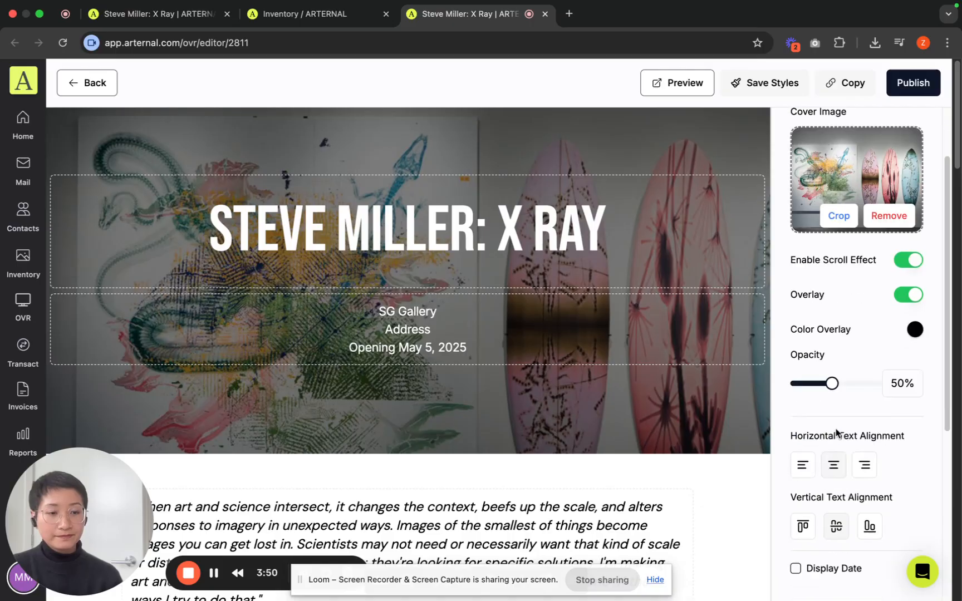
{"action": "left_click", "coordinate": [803, 432]}
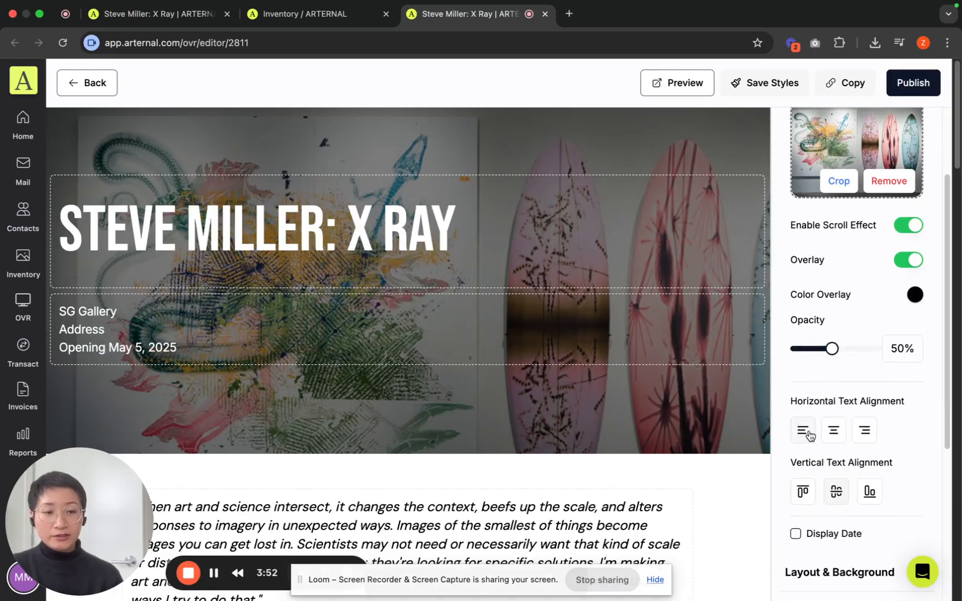
{"action": "left_click", "coordinate": [830, 435]}
{"action": "left_click", "coordinate": [857, 436]}
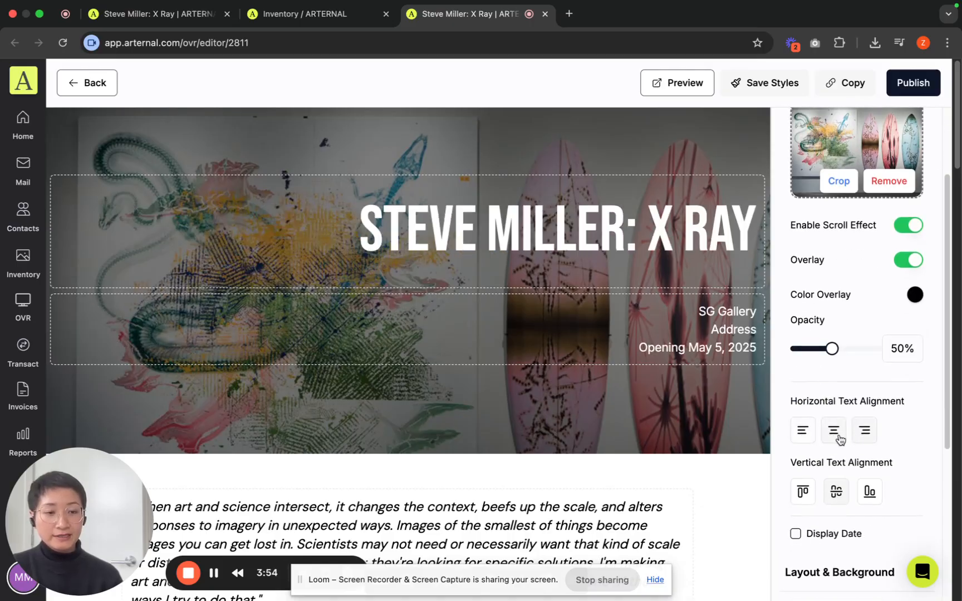
{"action": "left_click", "coordinate": [838, 436]}
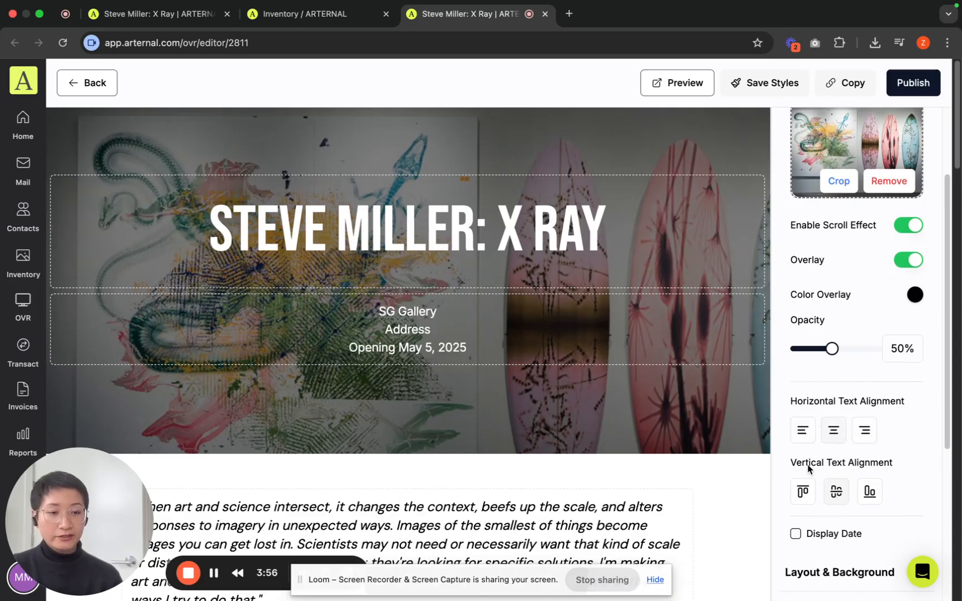
{"action": "scroll", "coordinate": [805, 468], "scroll_direction": "down", "scroll_amount": 2}
{"action": "scroll", "coordinate": [817, 447], "scroll_direction": "up", "scroll_amount": 6}
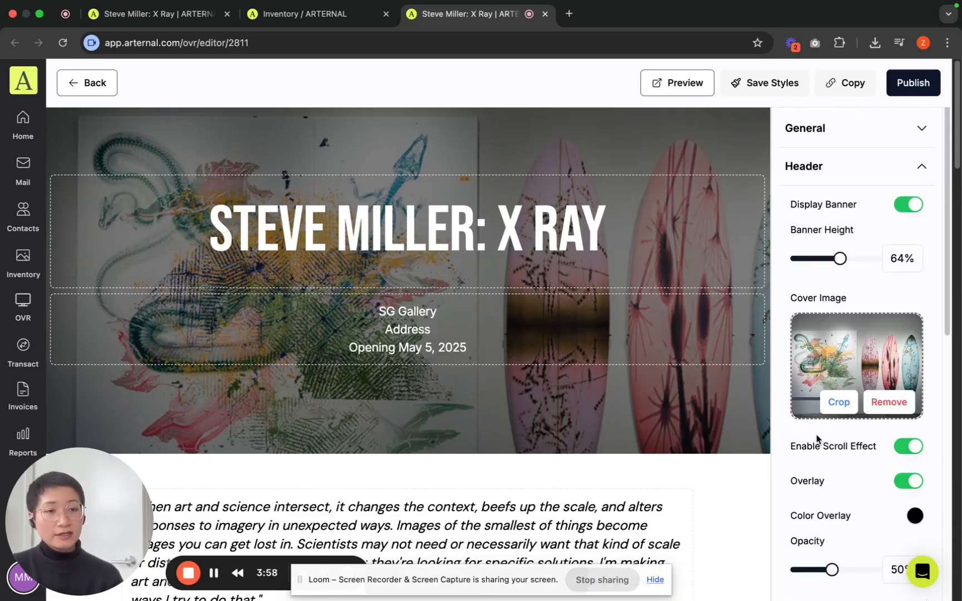
Set the viewing room's background color to a light cream, RGB 247, 242, 222.
{"action": "left_click", "coordinate": [859, 172]}
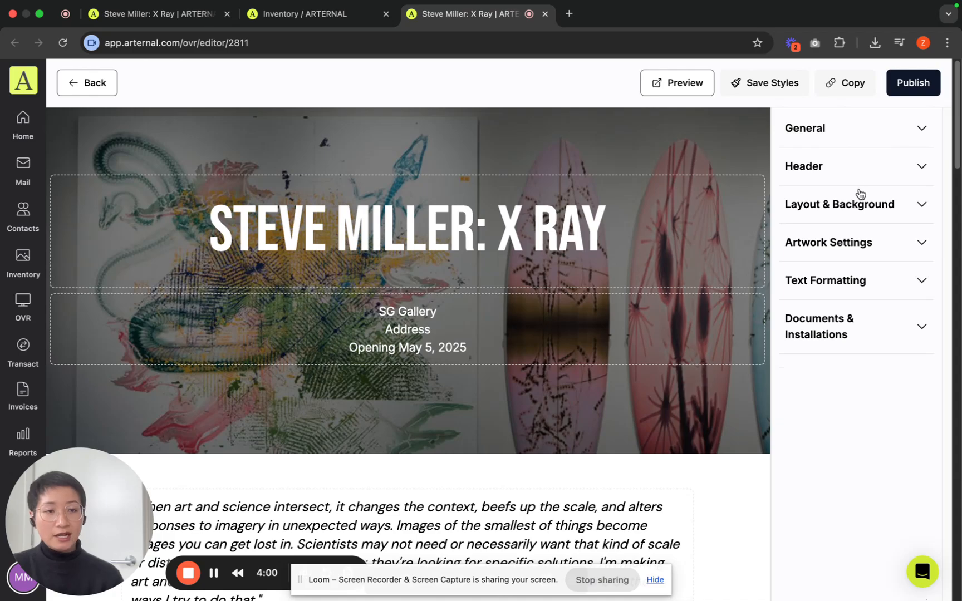
{"action": "left_click", "coordinate": [847, 207]}
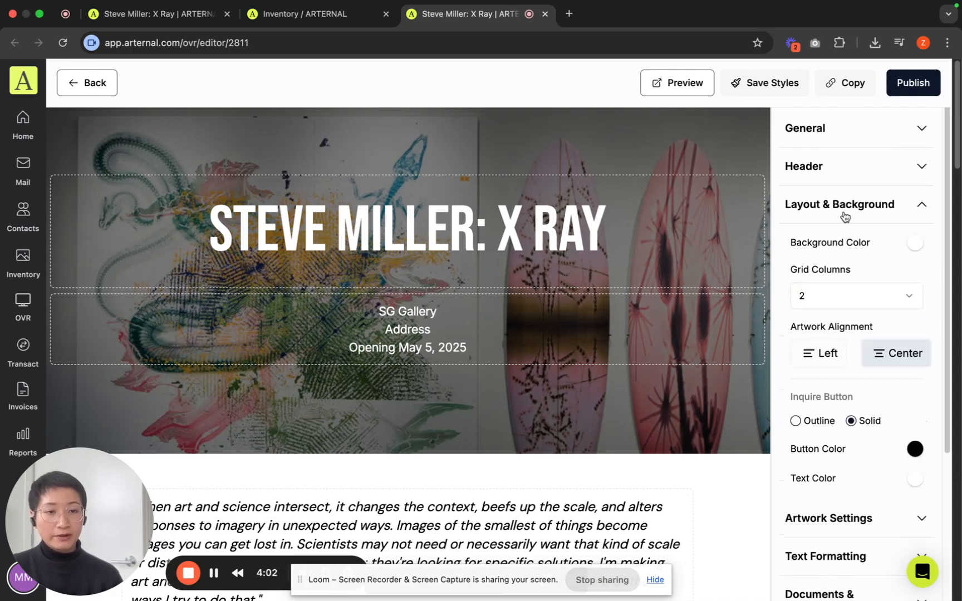
{"action": "scroll", "coordinate": [660, 265], "scroll_direction": "down", "scroll_amount": 1}
{"action": "scroll", "coordinate": [659, 265], "scroll_direction": "down", "scroll_amount": 7}
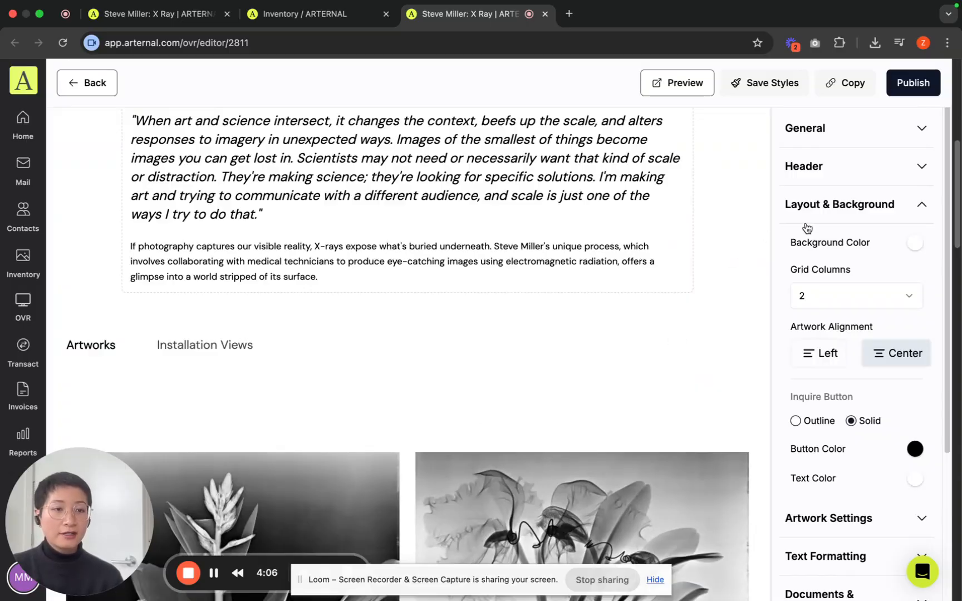
{"action": "left_click", "coordinate": [916, 244]}
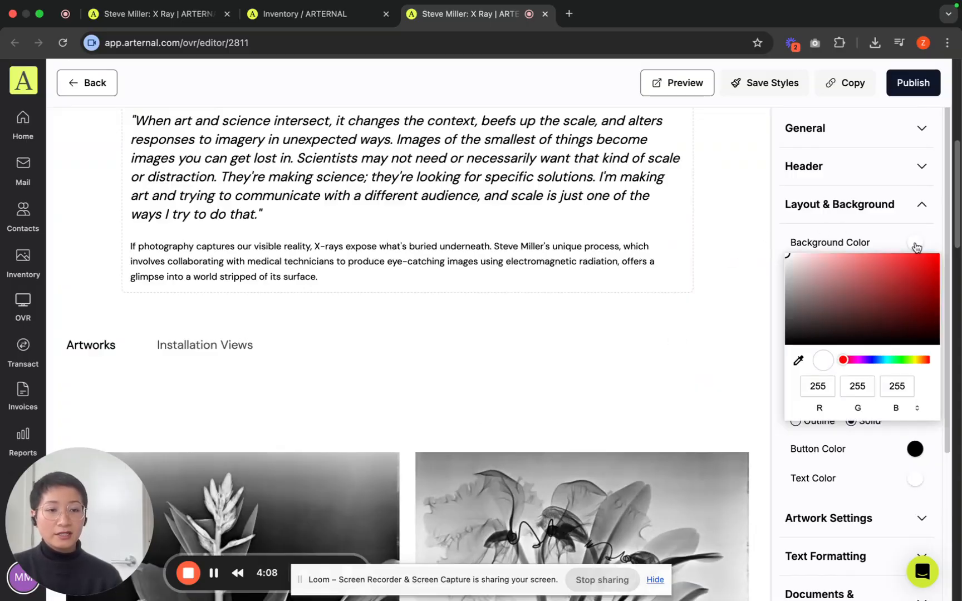
{"action": "left_click", "coordinate": [918, 360]}
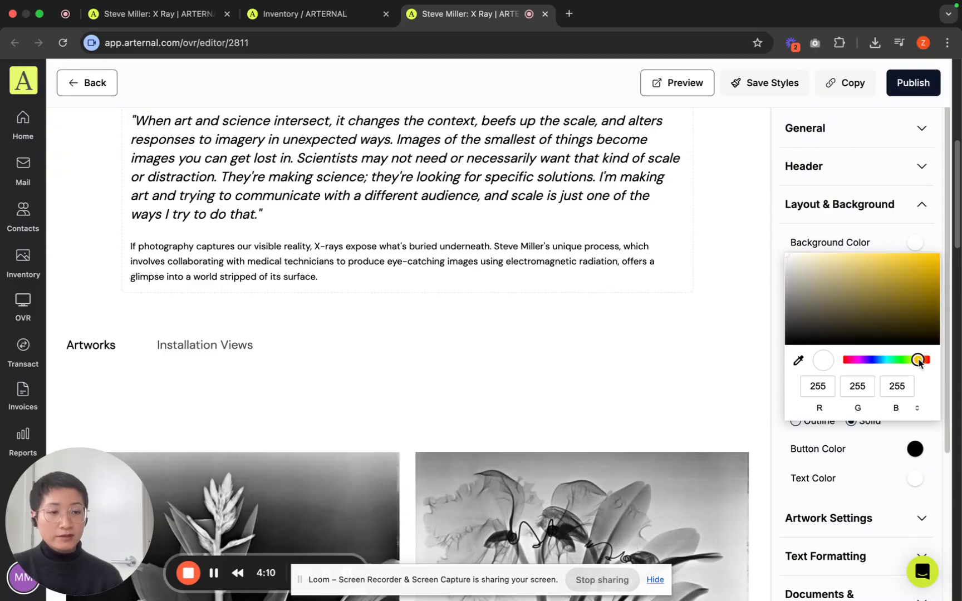
{"action": "left_click", "coordinate": [802, 256]}
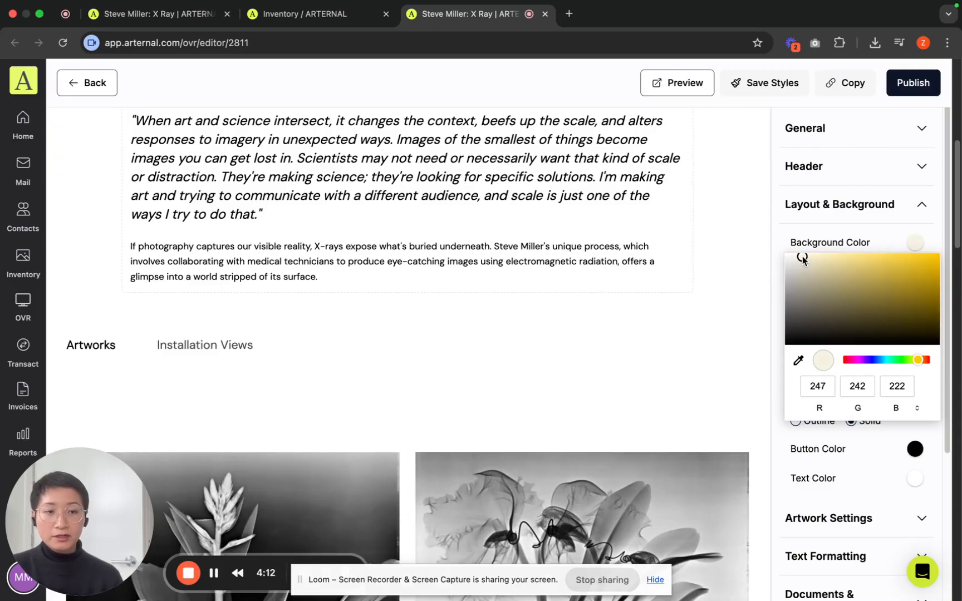
{"action": "left_click", "coordinate": [681, 275]}
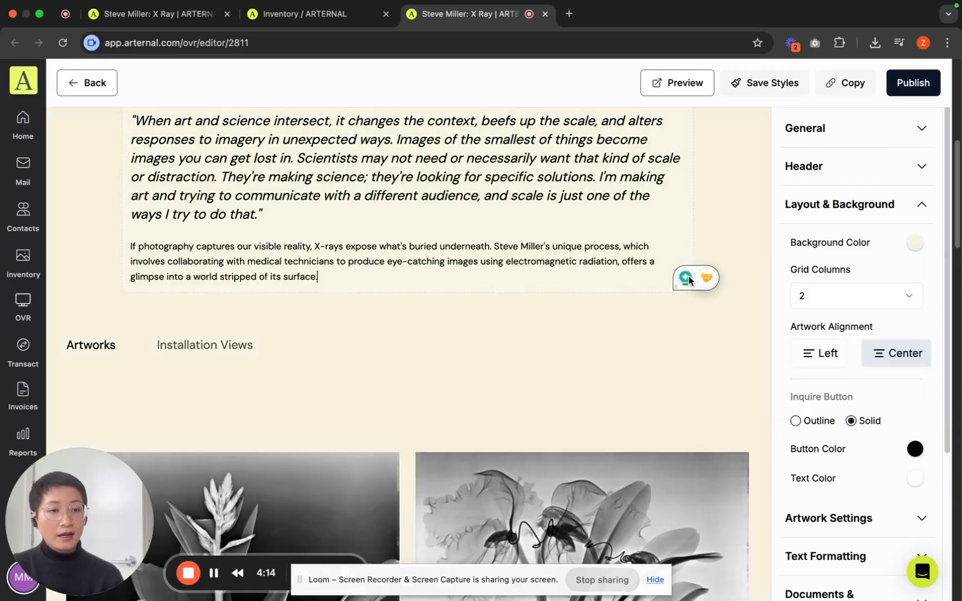
Try the artwork grid with 1, 3 and 4 columns, then restore the 2-column layout.
{"action": "scroll", "coordinate": [797, 300], "scroll_direction": "down", "scroll_amount": 3}
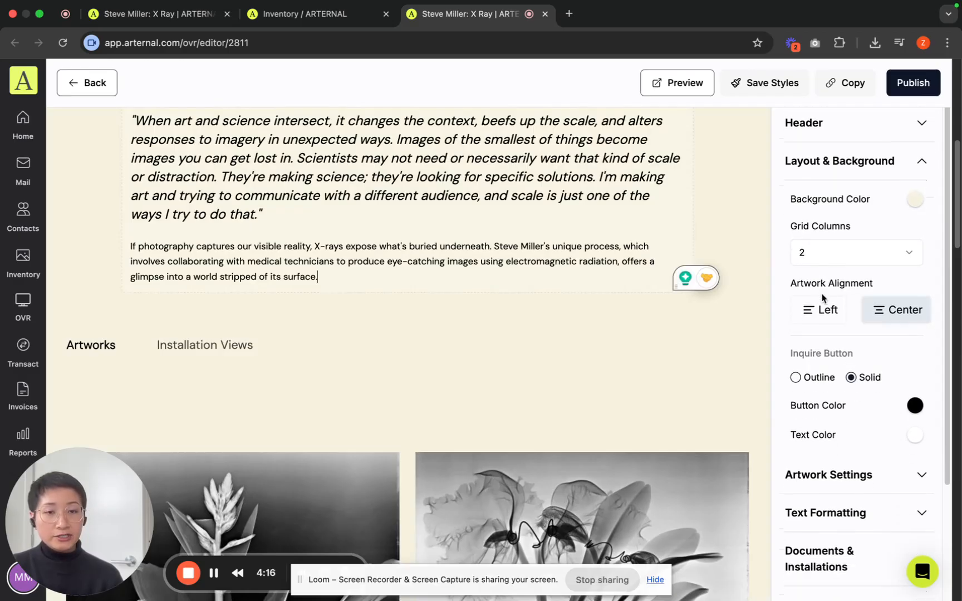
{"action": "scroll", "coordinate": [671, 342], "scroll_direction": "down", "scroll_amount": 1}
{"action": "scroll", "coordinate": [670, 342], "scroll_direction": "down", "scroll_amount": 5}
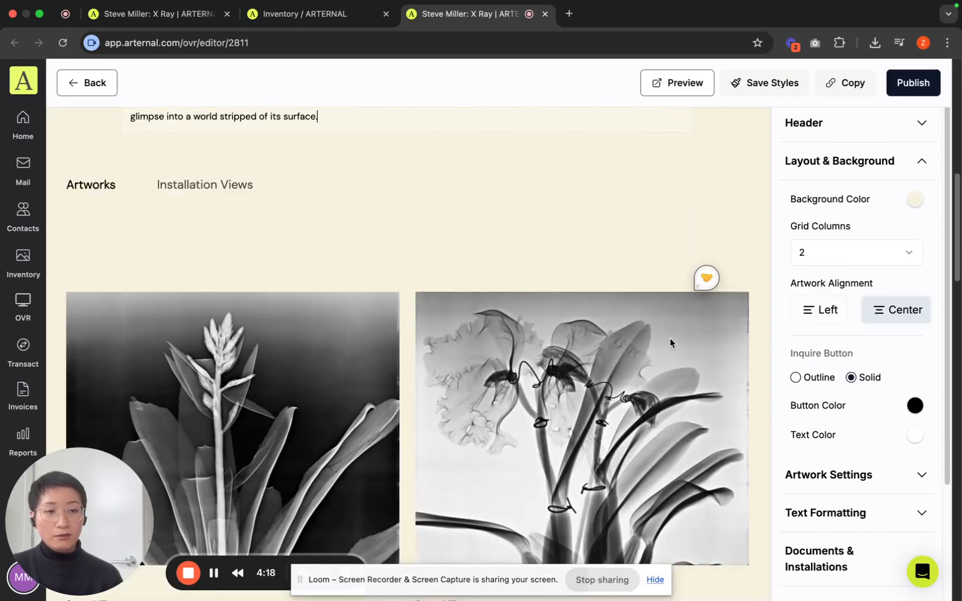
{"action": "scroll", "coordinate": [668, 345], "scroll_direction": "down", "scroll_amount": 2}
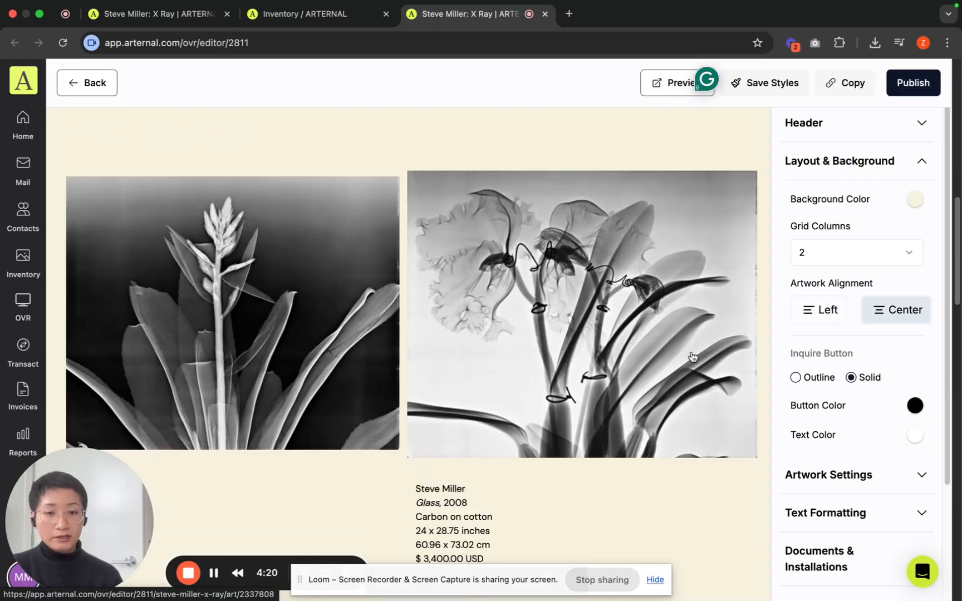
{"action": "left_click", "coordinate": [885, 252]}
{"action": "left_click", "coordinate": [859, 285]}
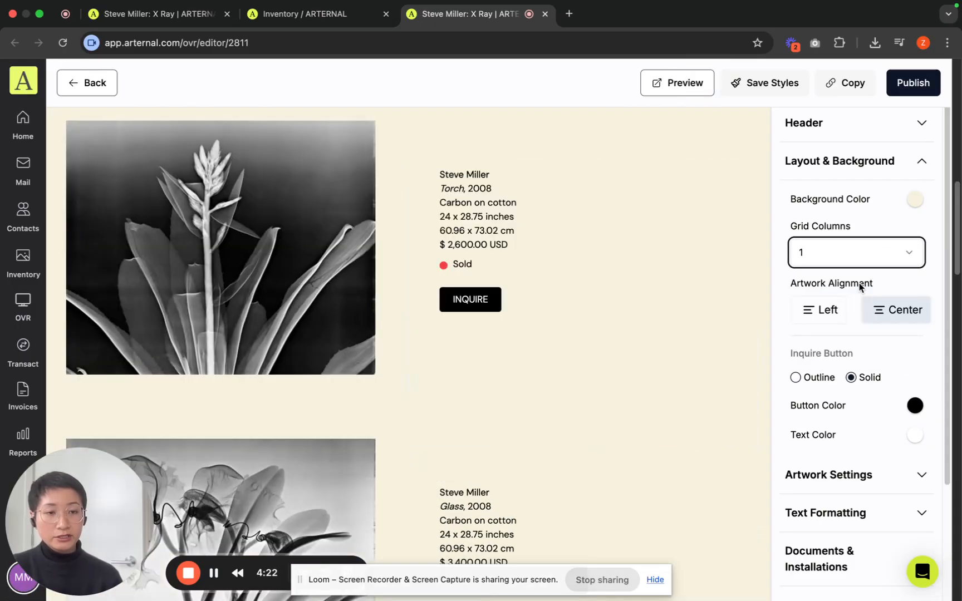
{"action": "left_click", "coordinate": [876, 256]}
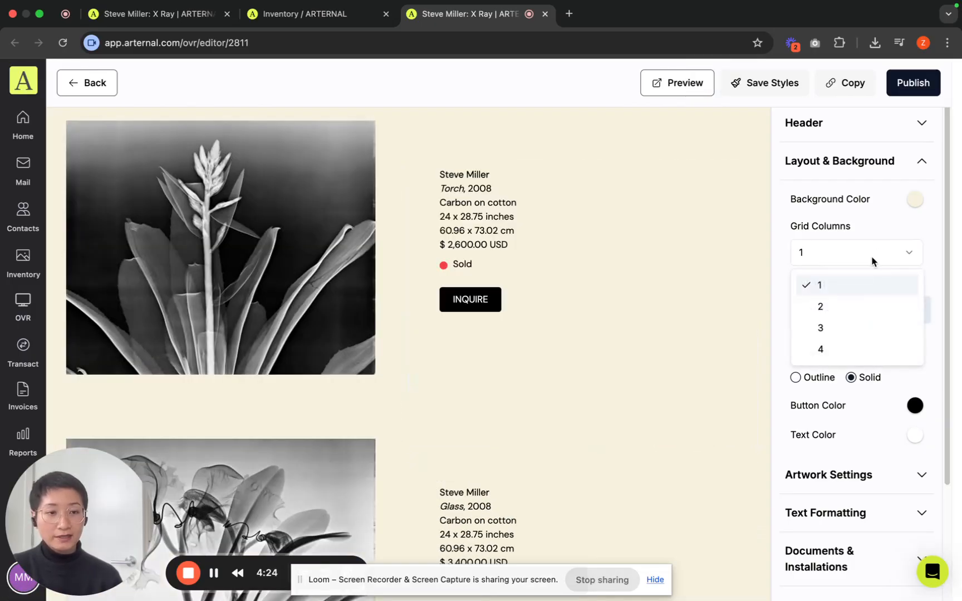
{"action": "left_click", "coordinate": [859, 328]}
{"action": "left_click", "coordinate": [861, 255]}
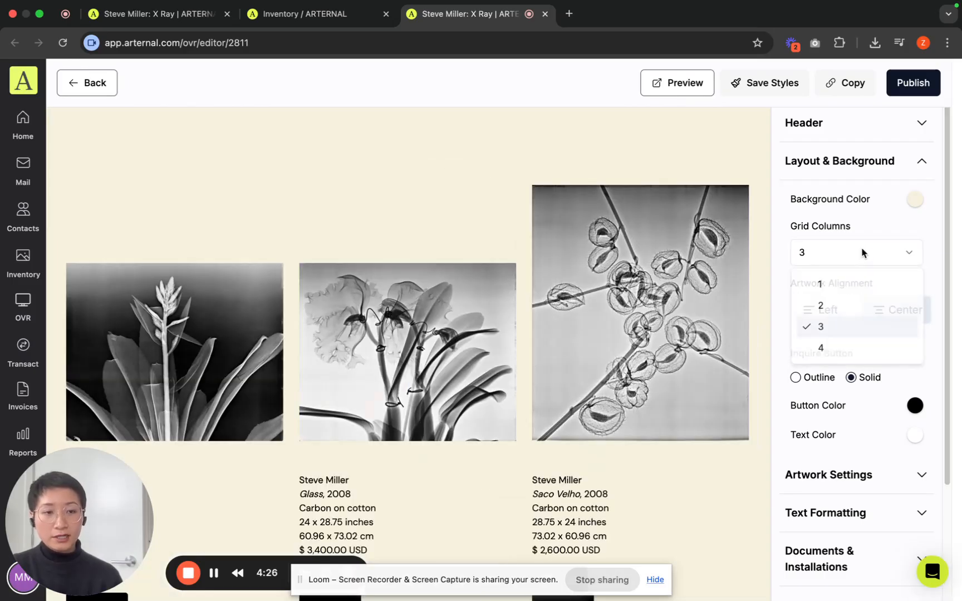
{"action": "left_click", "coordinate": [853, 348]}
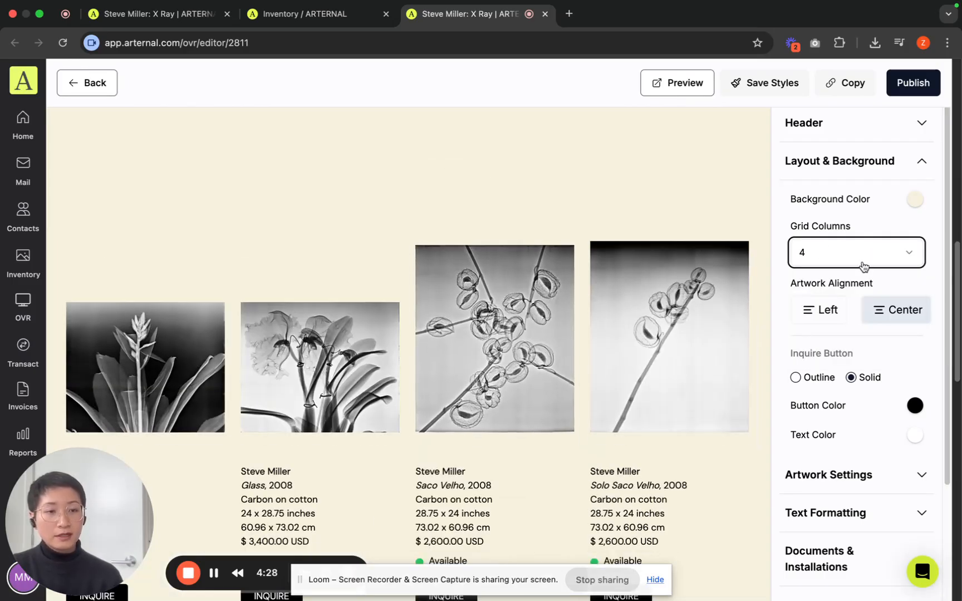
{"action": "left_click", "coordinate": [858, 261]}
{"action": "left_click", "coordinate": [842, 307]}
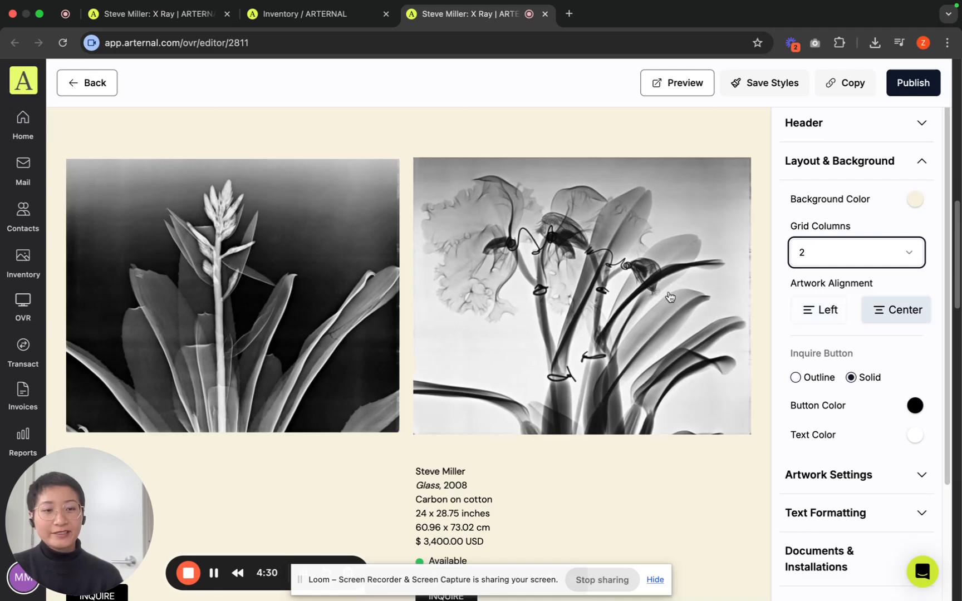
{"action": "scroll", "coordinate": [503, 328], "scroll_direction": "down", "scroll_amount": 3}
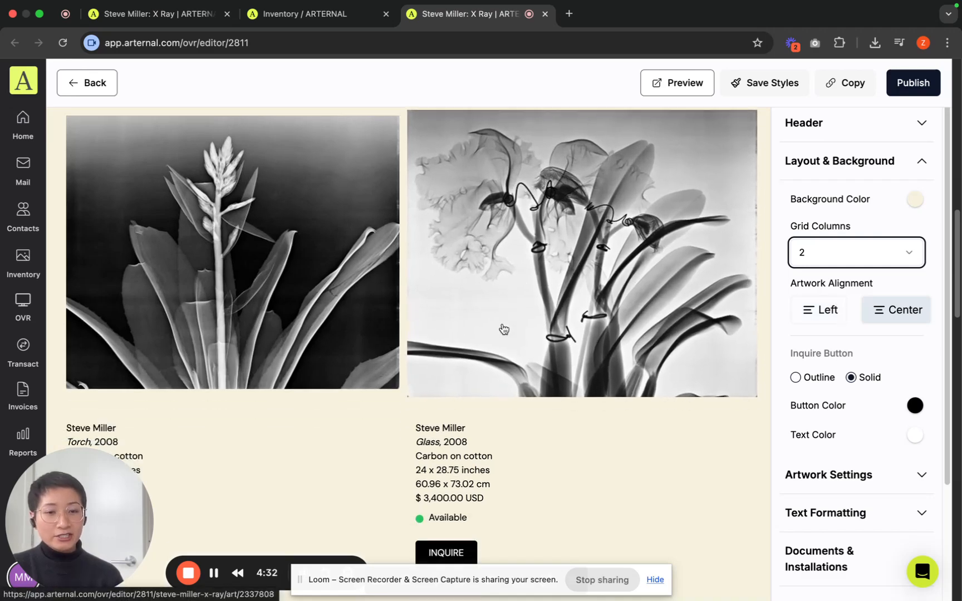
Compare left and center artwork alignment in the two-column grid, finishing on center alignment.
{"action": "scroll", "coordinate": [603, 315], "scroll_direction": "down", "scroll_amount": 4}
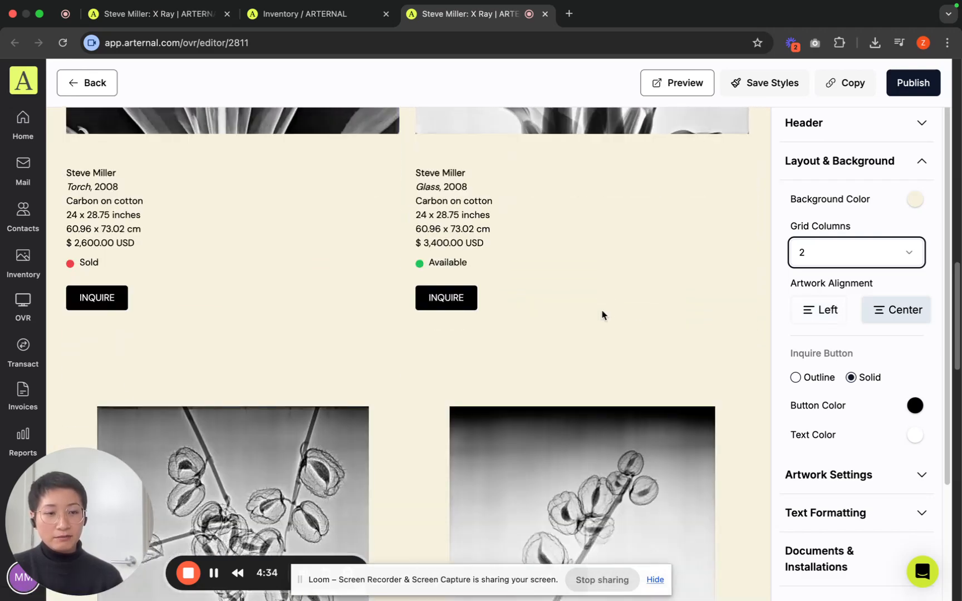
{"action": "left_click", "coordinate": [823, 316]}
{"action": "scroll", "coordinate": [632, 344], "scroll_direction": "down", "scroll_amount": 3}
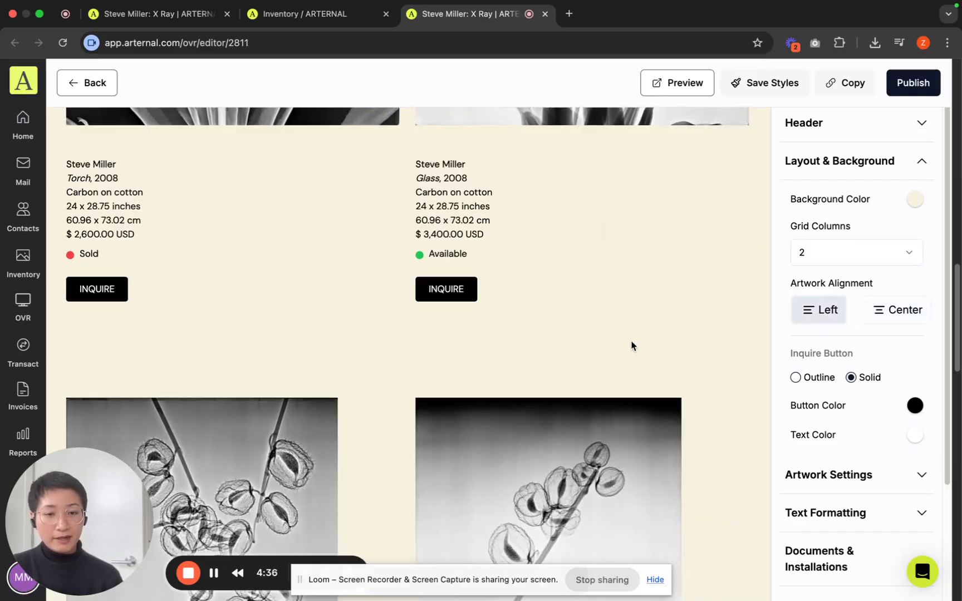
{"action": "left_click", "coordinate": [879, 311]}
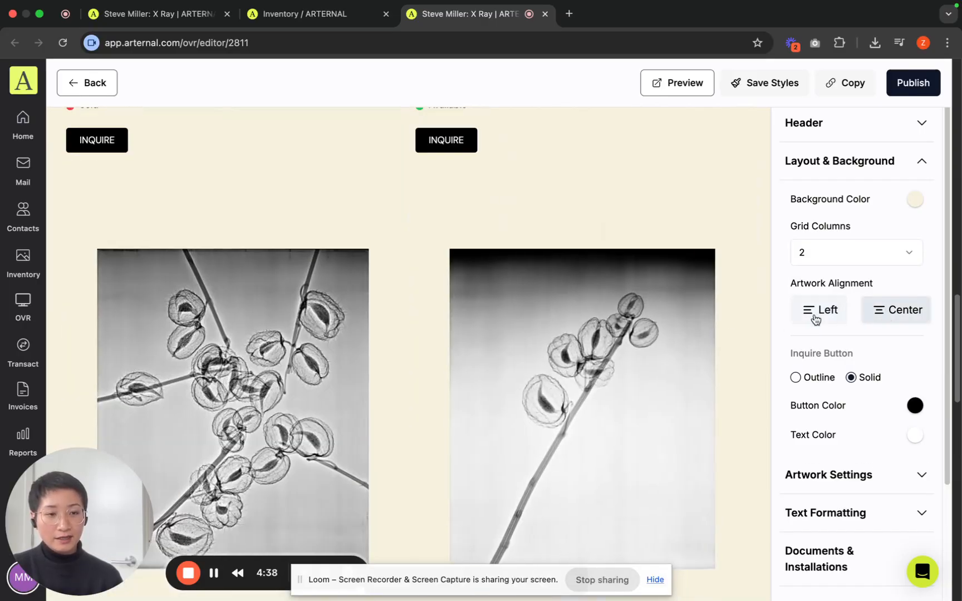
{"action": "left_click", "coordinate": [813, 316]}
{"action": "left_click", "coordinate": [893, 316]}
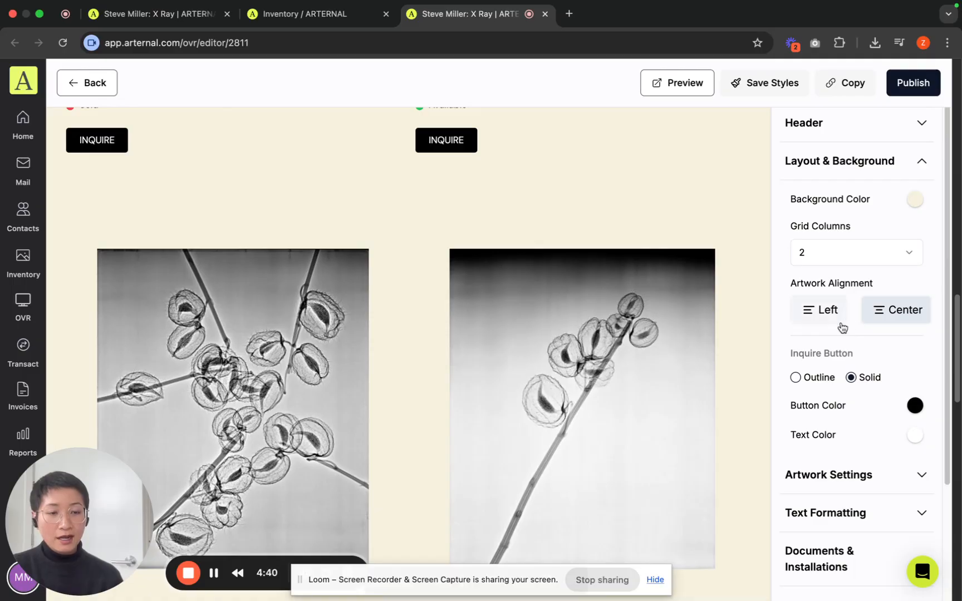
Review the Inquire button's style and color options, and publish the viewing room with its current layout.
{"action": "scroll", "coordinate": [681, 324], "scroll_direction": "down", "scroll_amount": 5}
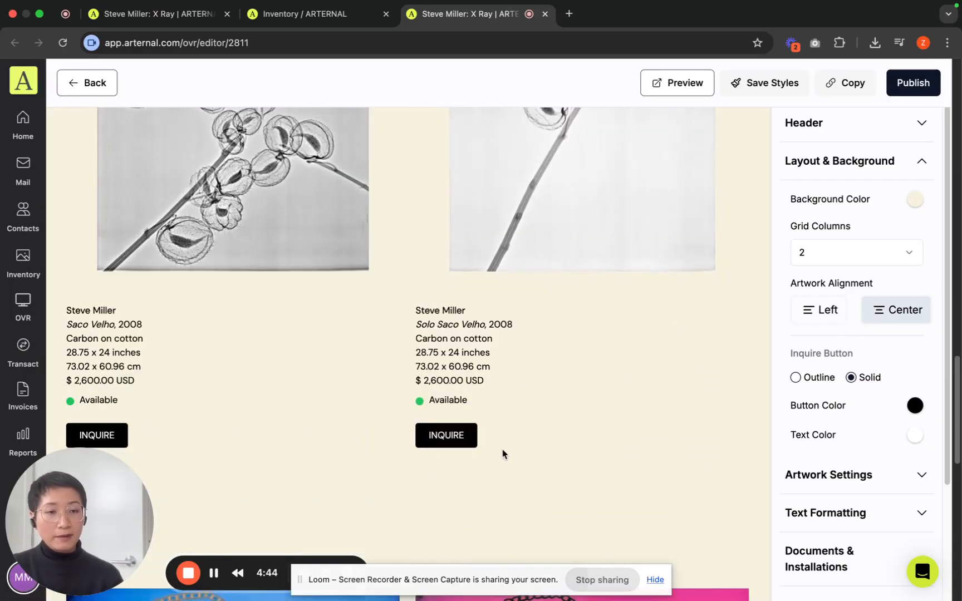
{"action": "scroll", "coordinate": [851, 374], "scroll_direction": "down", "scroll_amount": 2}
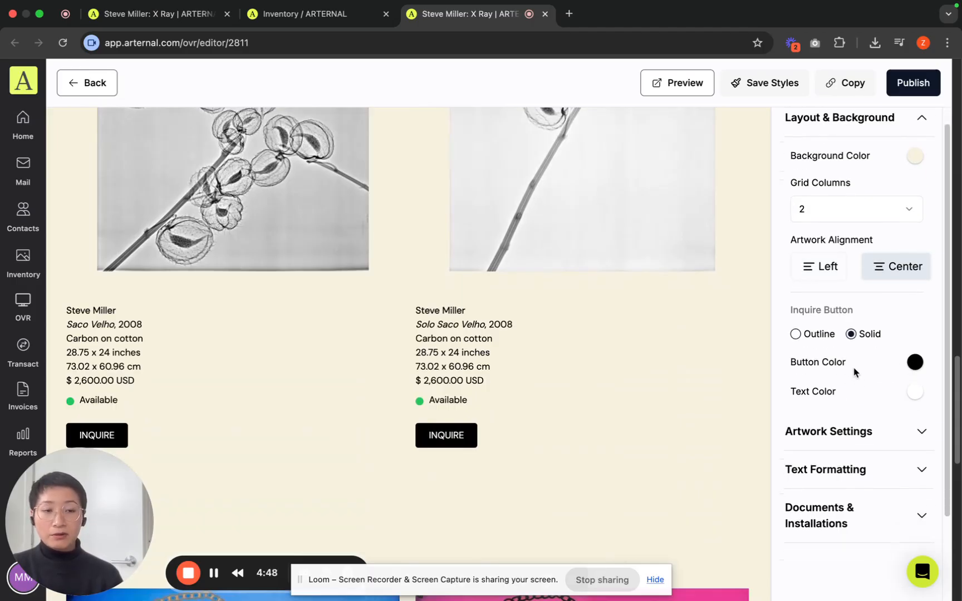
{"action": "scroll", "coordinate": [857, 396], "scroll_direction": "down", "scroll_amount": 1}
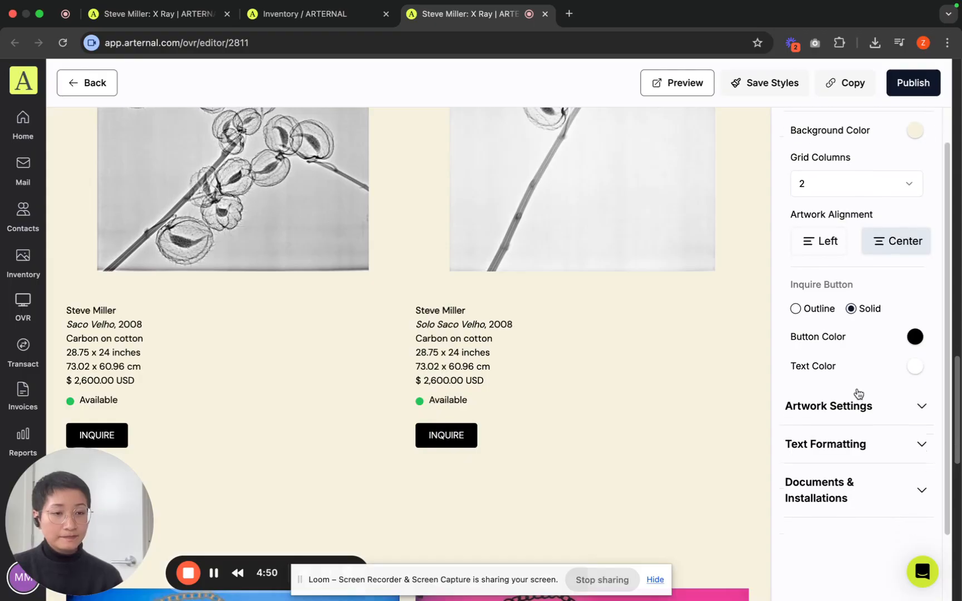
{"action": "scroll", "coordinate": [852, 401], "scroll_direction": "down", "scroll_amount": 3}
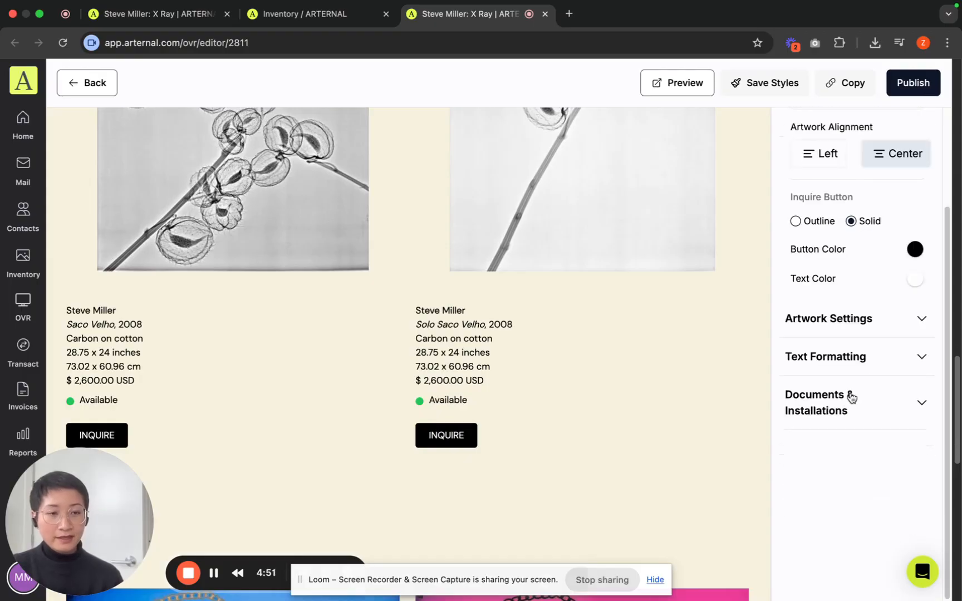
{"action": "left_click", "coordinate": [914, 89]}
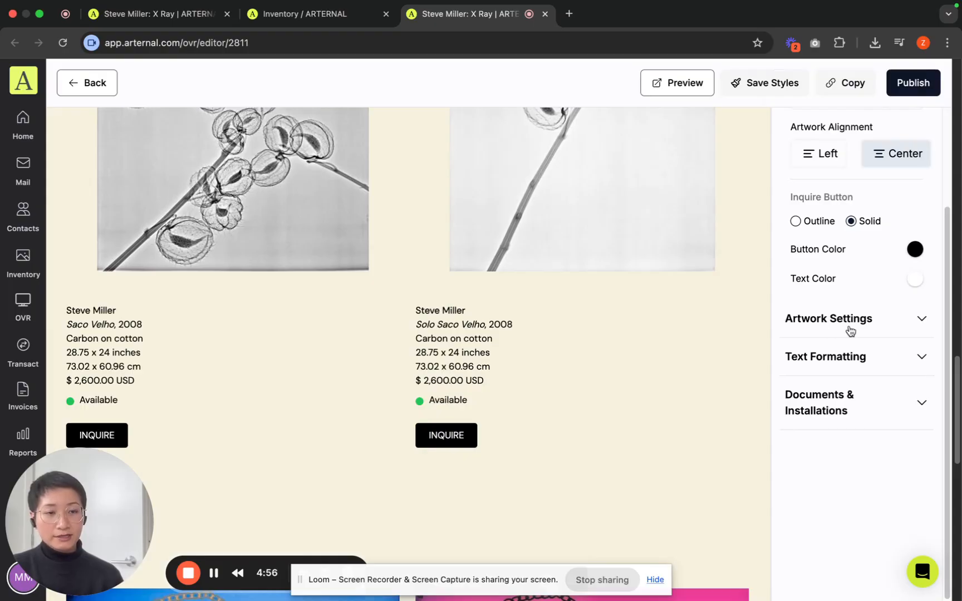
Open the detail view of the artwork Solo Saco Velho and review its caption and detail display options.
{"action": "left_click", "coordinate": [610, 258]}
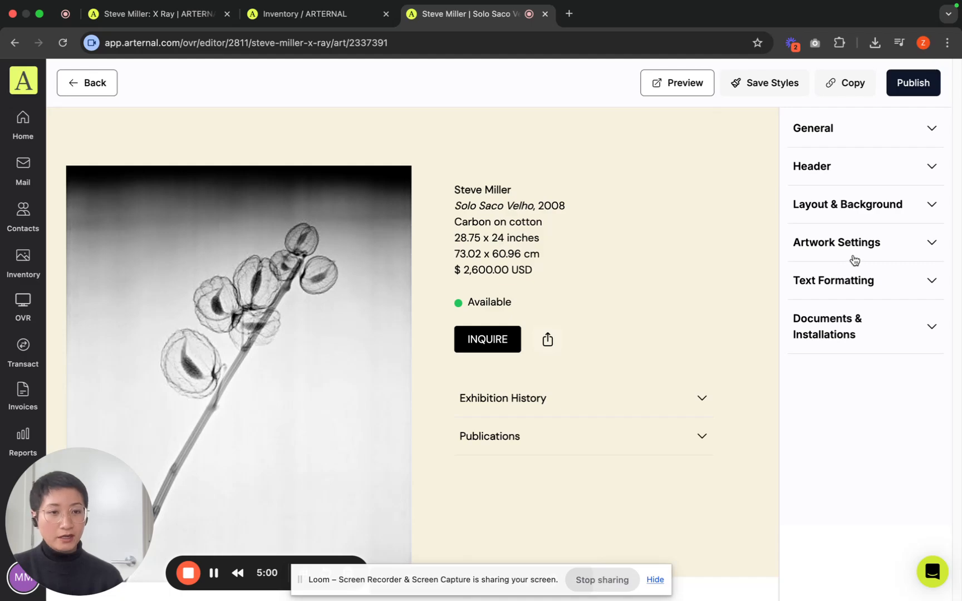
{"action": "left_click", "coordinate": [876, 251]}
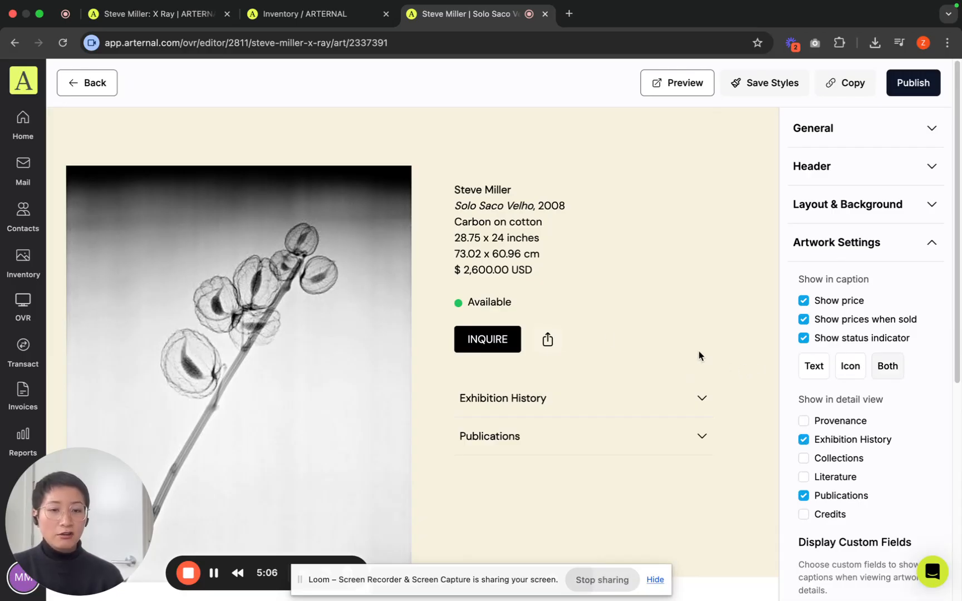
{"action": "scroll", "coordinate": [854, 267], "scroll_direction": "down", "scroll_amount": 2}
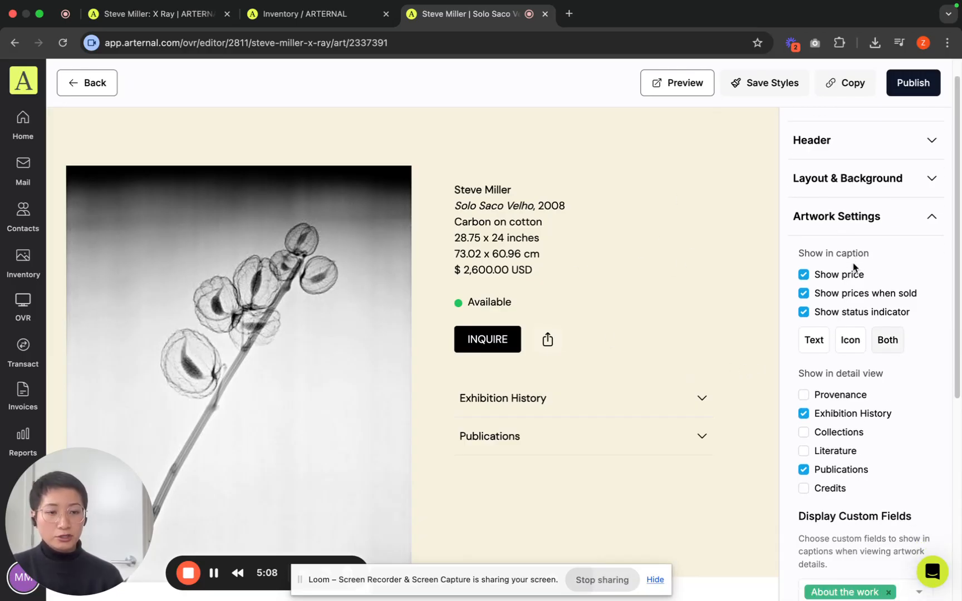
{"action": "scroll", "coordinate": [817, 328], "scroll_direction": "down", "scroll_amount": 3}
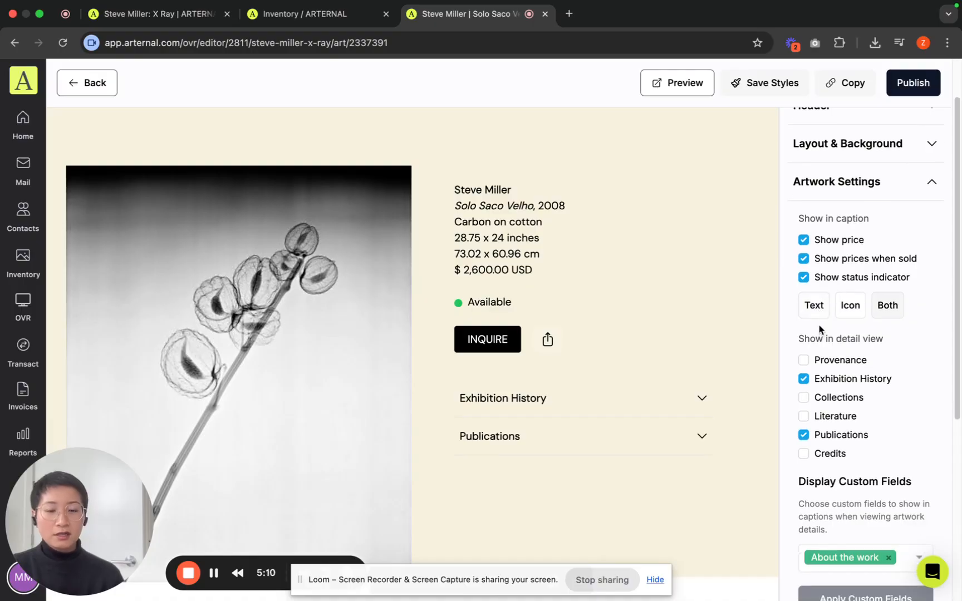
Expand and collapse the Exhibition History and Publications sections of the artwork's detail view.
{"action": "left_click", "coordinate": [563, 404]}
{"action": "left_click", "coordinate": [563, 404]}
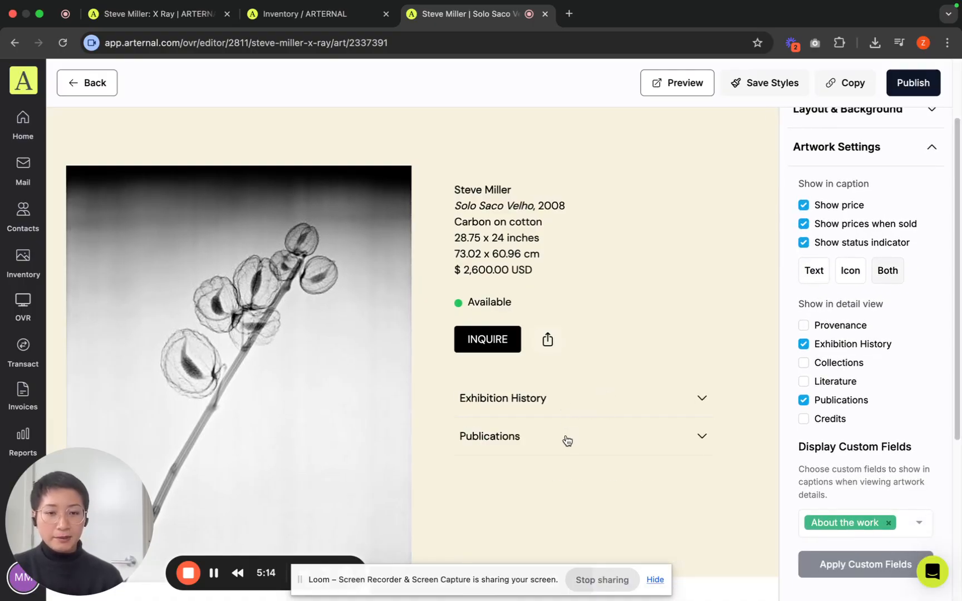
{"action": "left_click", "coordinate": [565, 440]}
{"action": "left_click", "coordinate": [565, 440]}
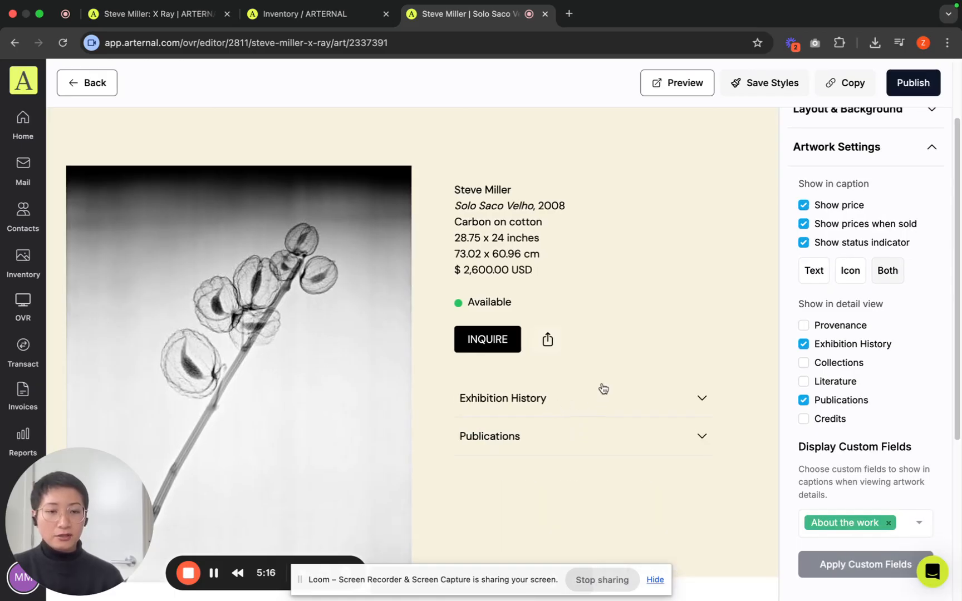
Review the custom field display options and publish the viewing room's artwork settings.
{"action": "scroll", "coordinate": [826, 395], "scroll_direction": "down", "scroll_amount": 2}
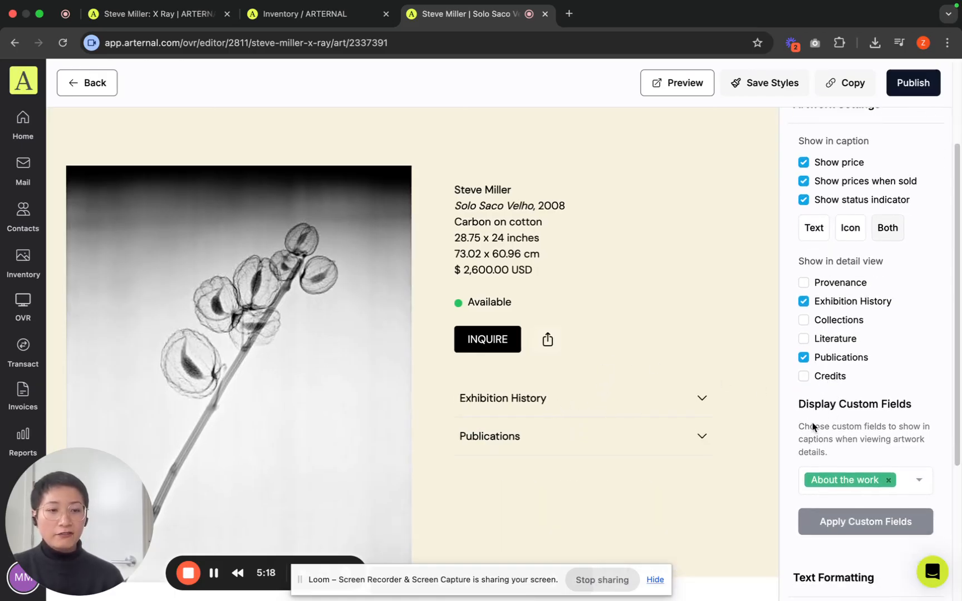
{"action": "scroll", "coordinate": [875, 451], "scroll_direction": "down", "scroll_amount": 1}
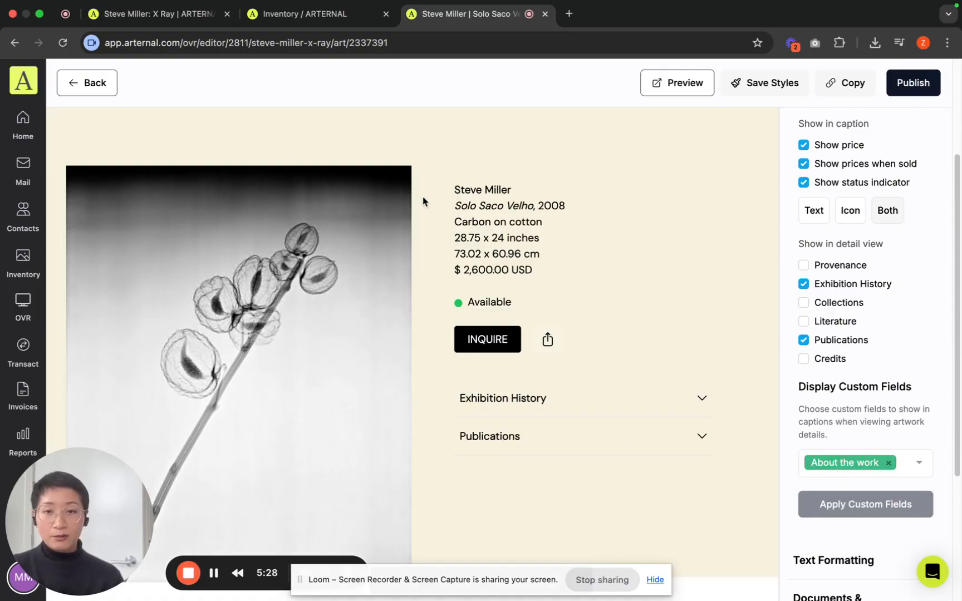
{"action": "left_click", "coordinate": [917, 98]}
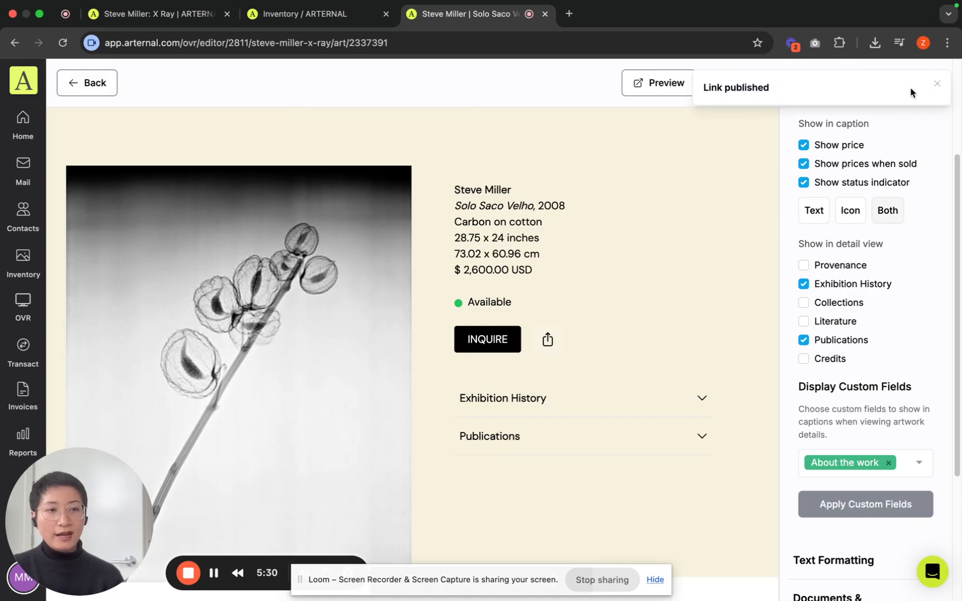
Check the detail view and artwork settings of Saco Velho, and return to the viewing room's artwork list.
{"action": "left_click", "coordinate": [84, 83]}
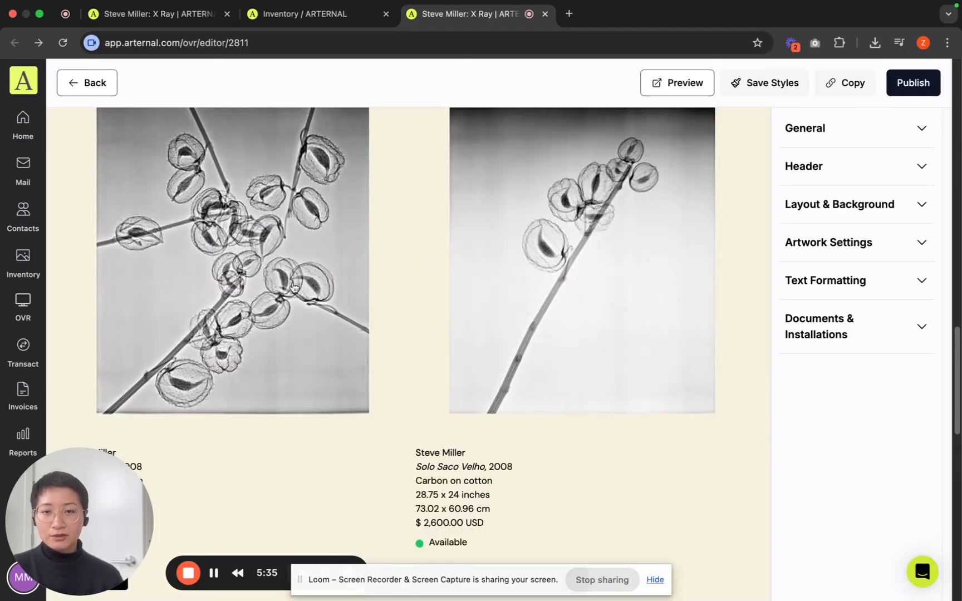
{"action": "left_click", "coordinate": [273, 285]}
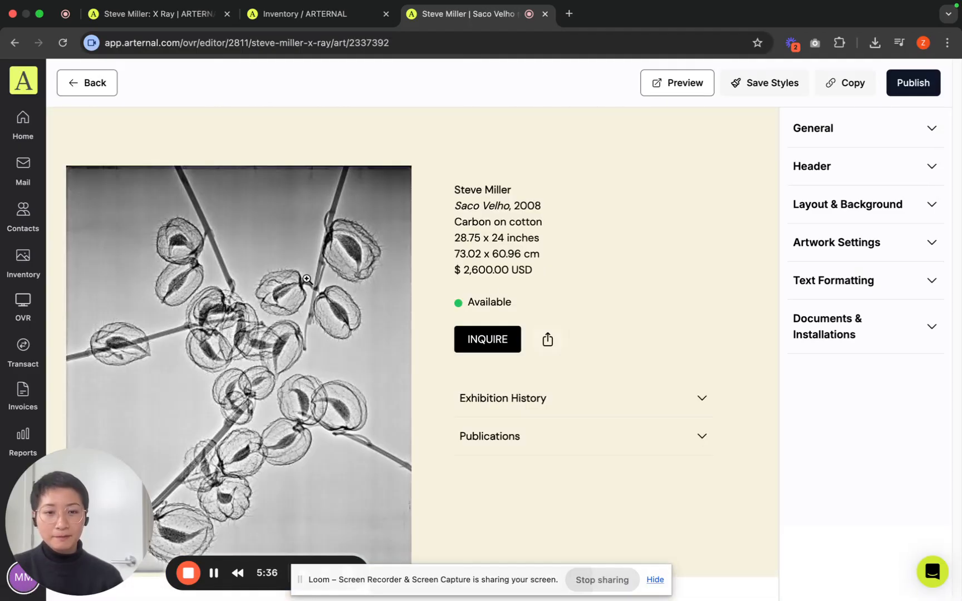
{"action": "left_click", "coordinate": [862, 248]}
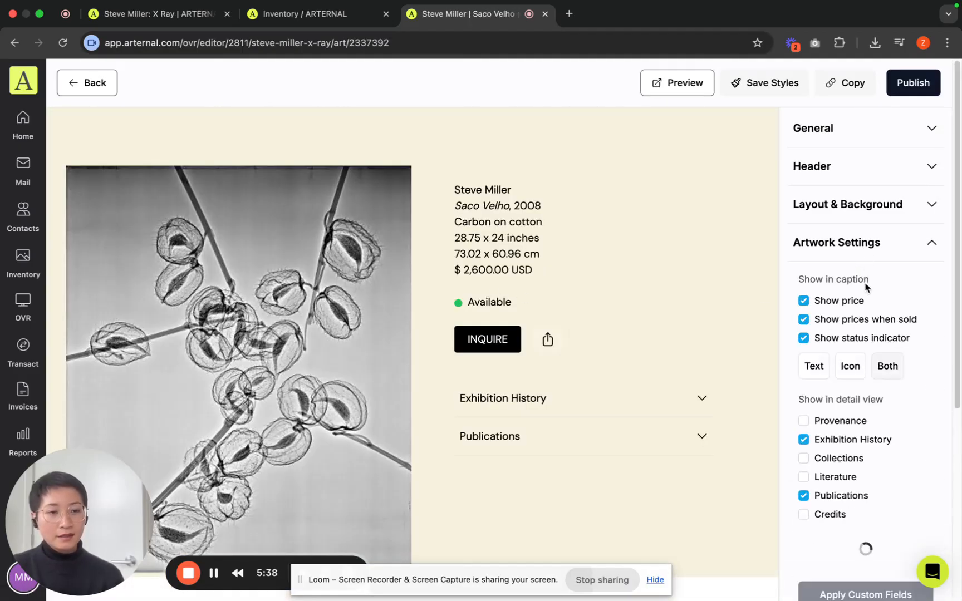
{"action": "left_click", "coordinate": [86, 87]}
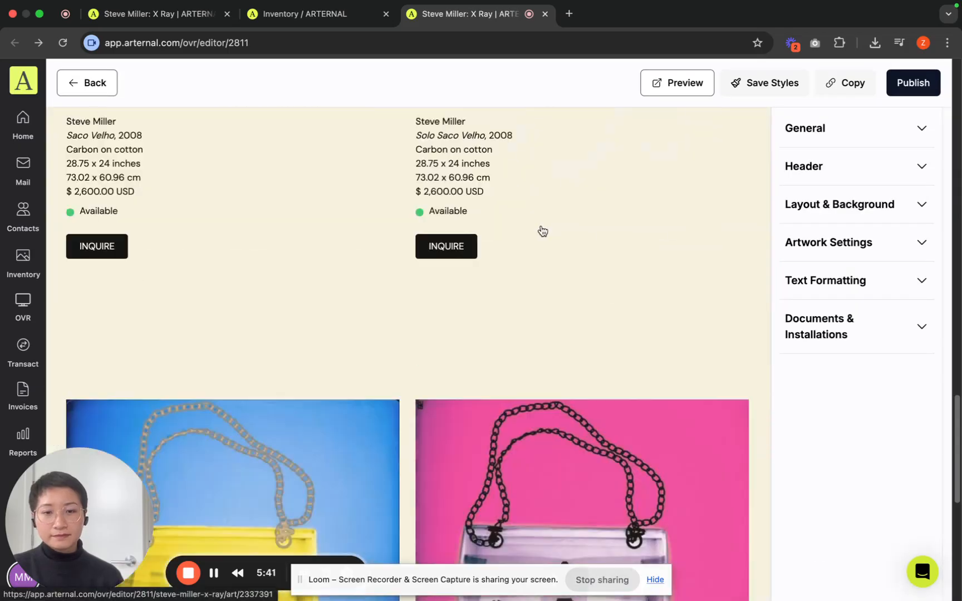
Open Chanel Blue's detail view to read its About the work text, and return to the artwork list.
{"action": "scroll", "coordinate": [543, 230], "scroll_direction": "down", "scroll_amount": 3}
{"action": "left_click", "coordinate": [232, 301]}
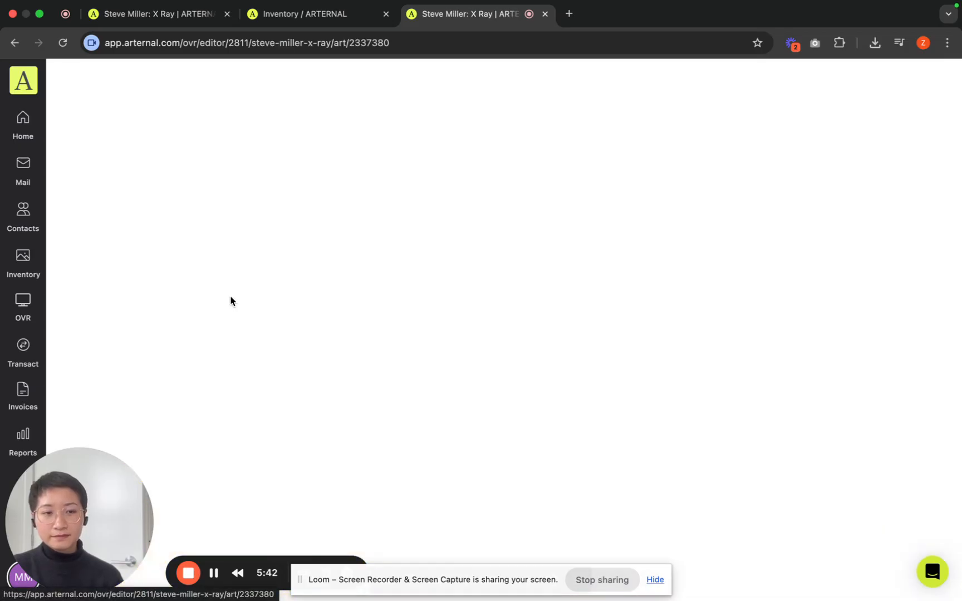
{"action": "scroll", "coordinate": [672, 301], "scroll_direction": "down", "scroll_amount": 1}
{"action": "scroll", "coordinate": [676, 301], "scroll_direction": "down", "scroll_amount": 1}
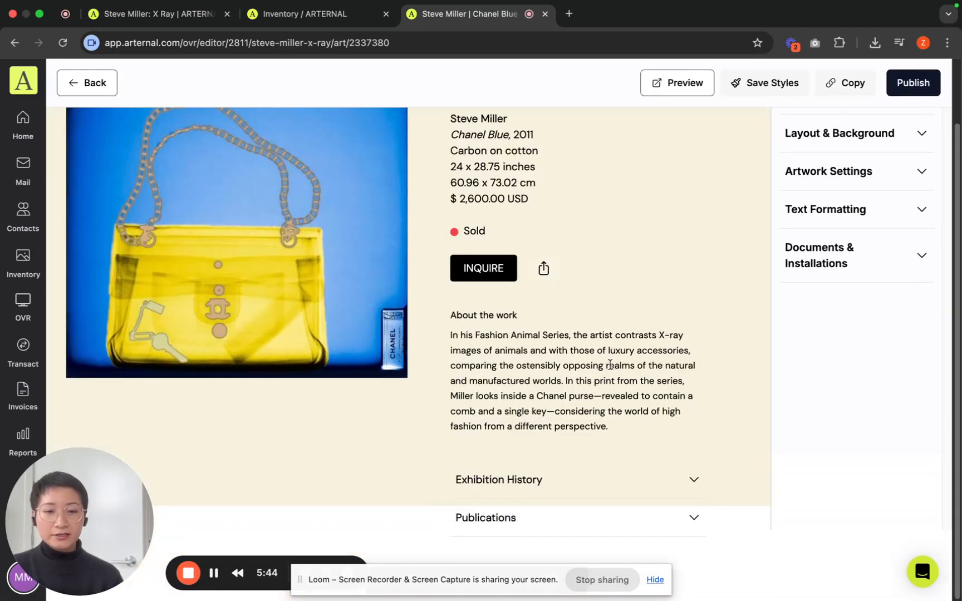
{"action": "scroll", "coordinate": [582, 345], "scroll_direction": "up", "scroll_amount": 2}
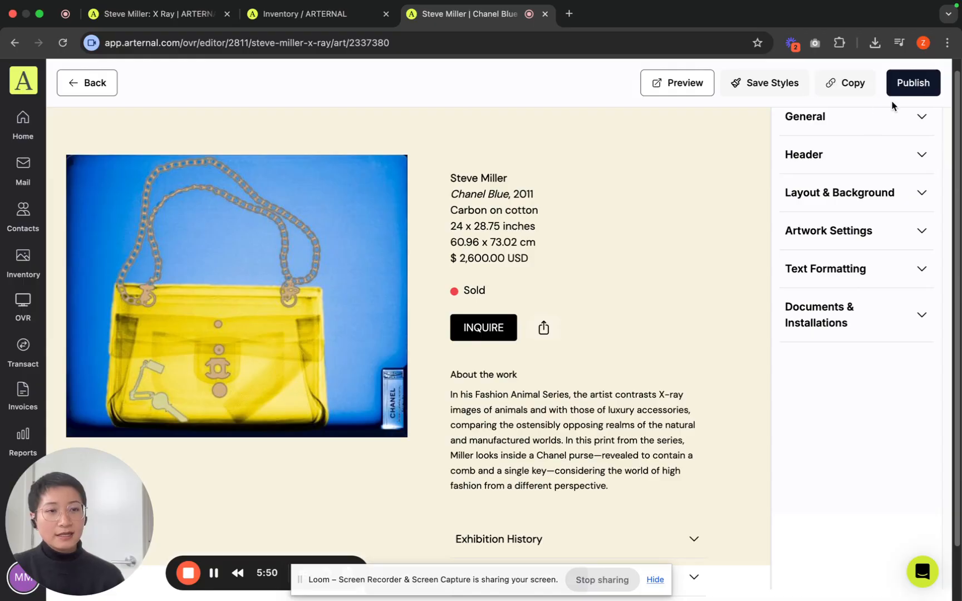
{"action": "left_click", "coordinate": [78, 84]}
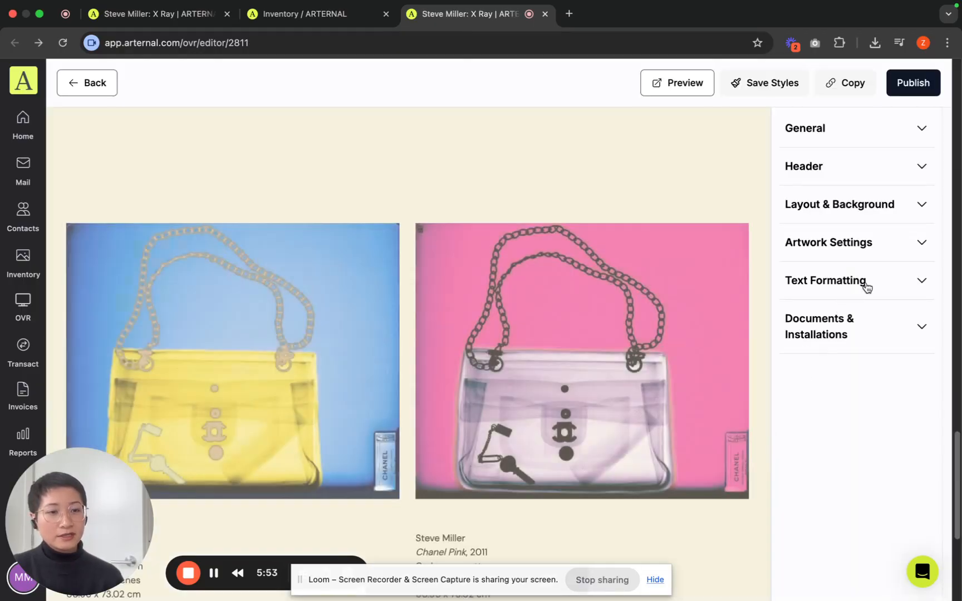
Review the font, color and size options for the header, subheading and body text.
{"action": "left_click", "coordinate": [865, 284]}
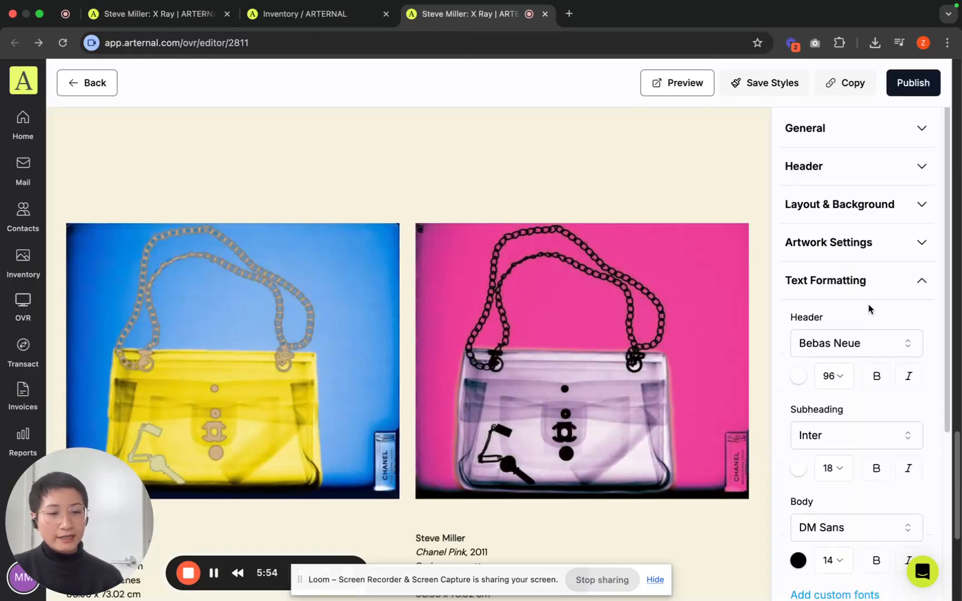
{"action": "scroll", "coordinate": [868, 308], "scroll_direction": "down", "scroll_amount": 3}
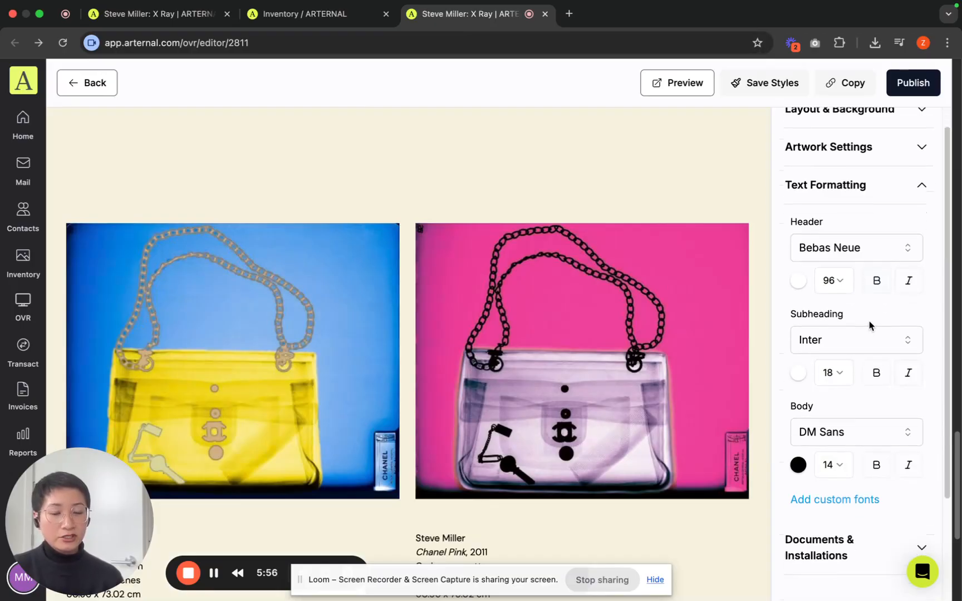
{"action": "scroll", "coordinate": [848, 330], "scroll_direction": "down", "scroll_amount": 1}
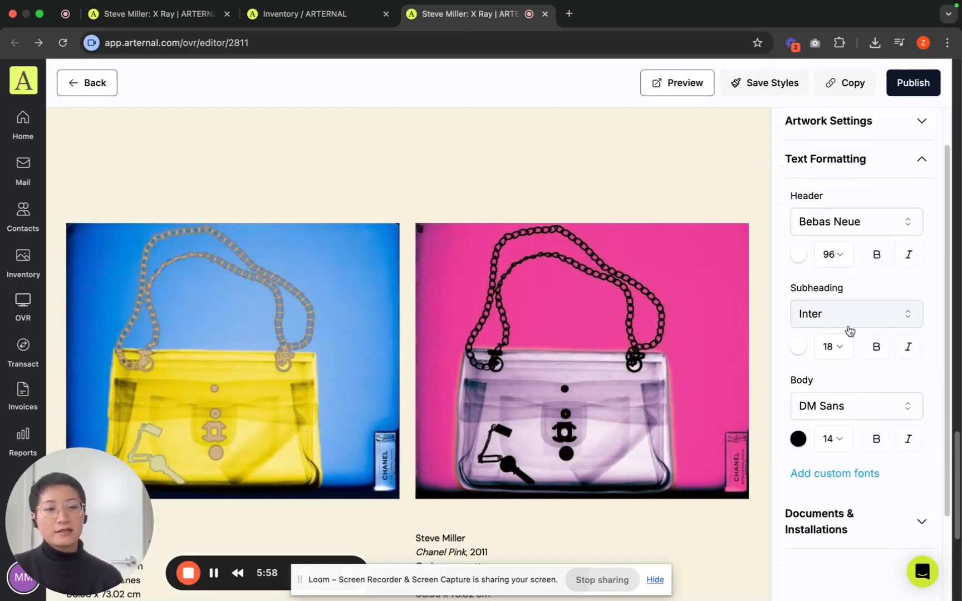
{"action": "scroll", "coordinate": [828, 418], "scroll_direction": "down", "scroll_amount": 1}
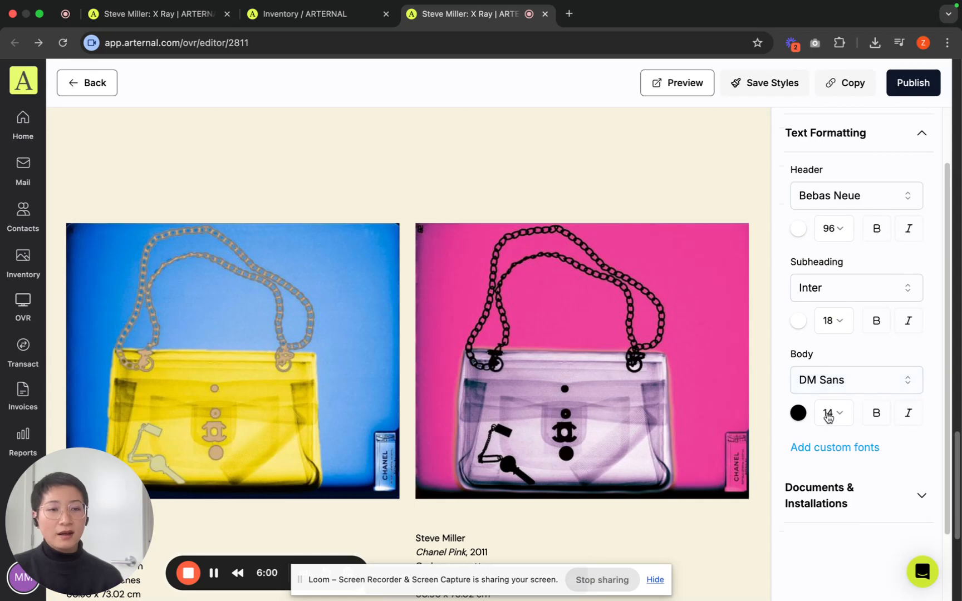
{"action": "scroll", "coordinate": [828, 415], "scroll_direction": "up", "scroll_amount": 1}
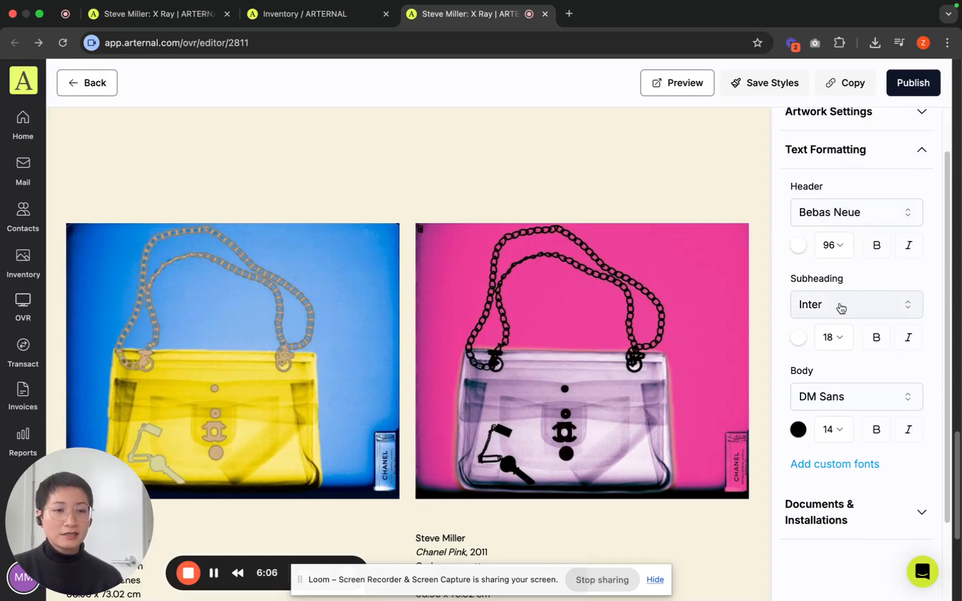
{"action": "left_click", "coordinate": [886, 162]}
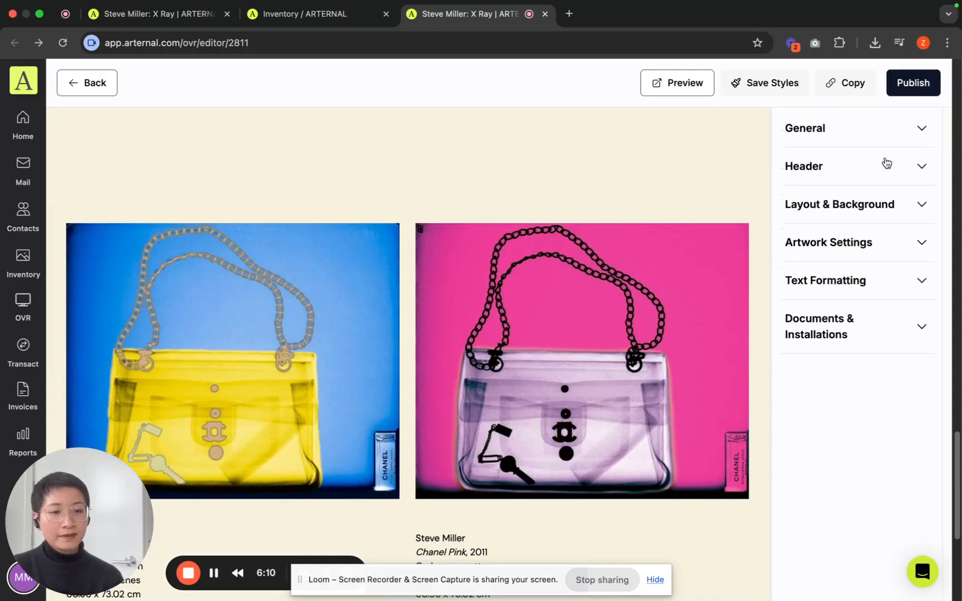
Examine the document and installation view display options and the Artworks and Installation Views tabs on the page.
{"action": "left_click", "coordinate": [844, 328]}
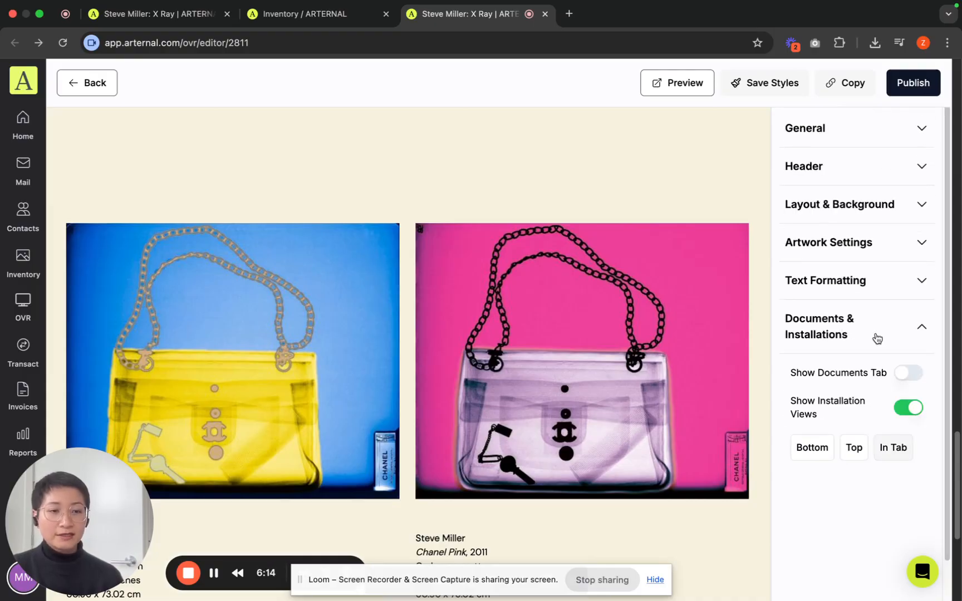
{"action": "scroll", "coordinate": [728, 370], "scroll_direction": "down", "scroll_amount": 1}
{"action": "scroll", "coordinate": [727, 369], "scroll_direction": "up", "scroll_amount": 8}
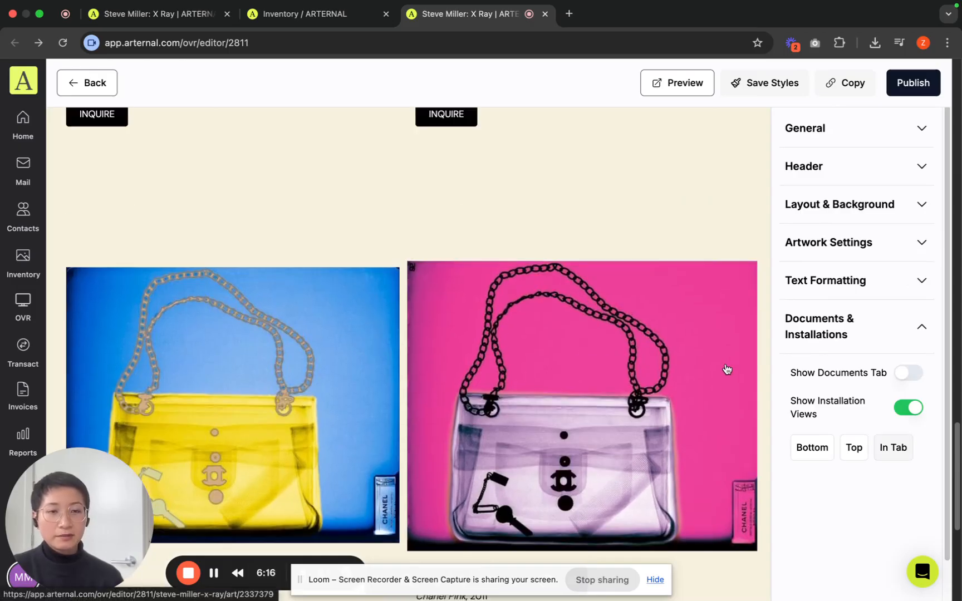
{"action": "scroll", "coordinate": [726, 370], "scroll_direction": "up", "scroll_amount": 10}
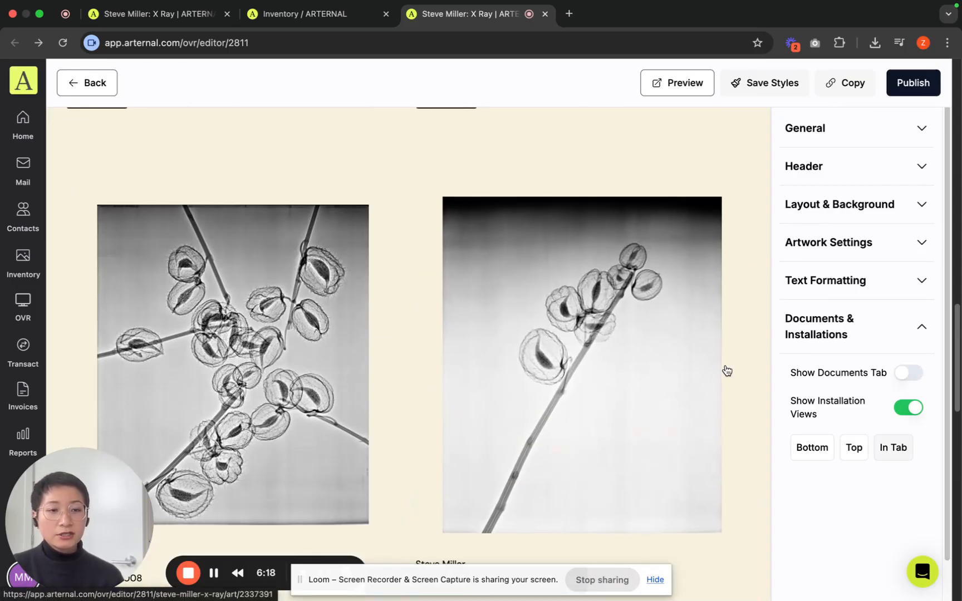
{"action": "scroll", "coordinate": [727, 367], "scroll_direction": "up", "scroll_amount": 4}
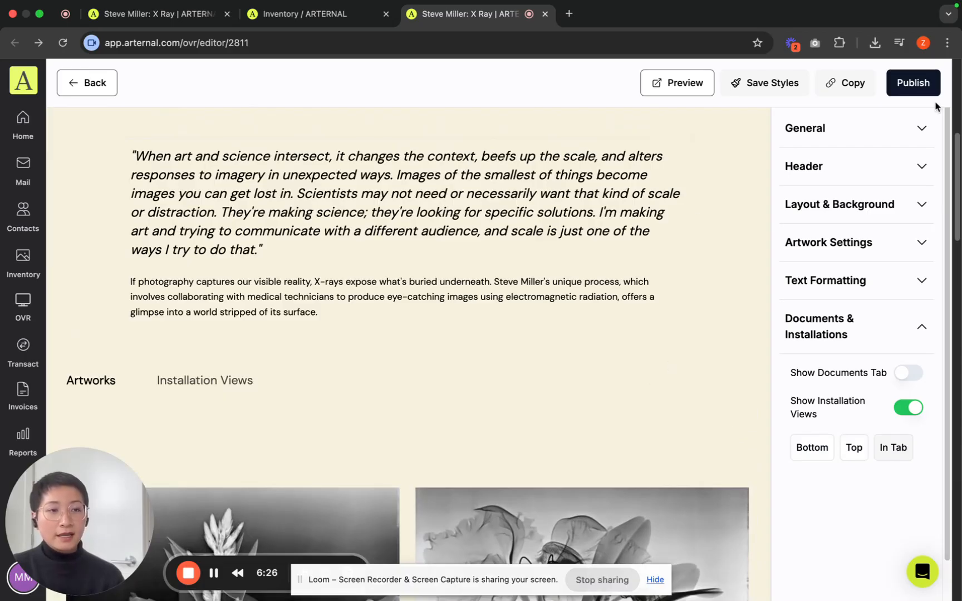
Publish the viewing room, dismiss the notification and return to the header banner.
{"action": "left_click", "coordinate": [923, 90]}
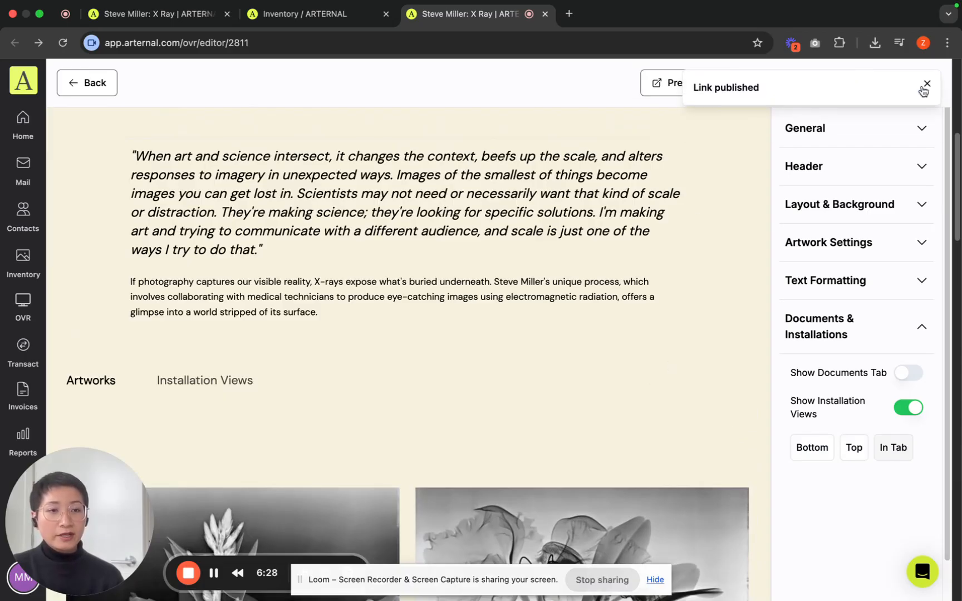
{"action": "left_click", "coordinate": [928, 84]}
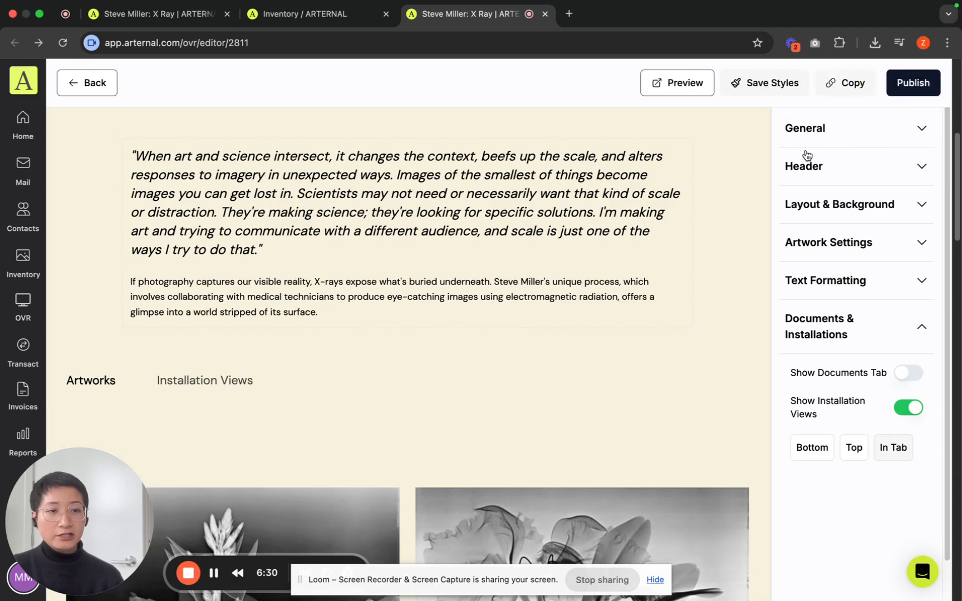
{"action": "scroll", "coordinate": [716, 202], "scroll_direction": "up", "scroll_amount": 6}
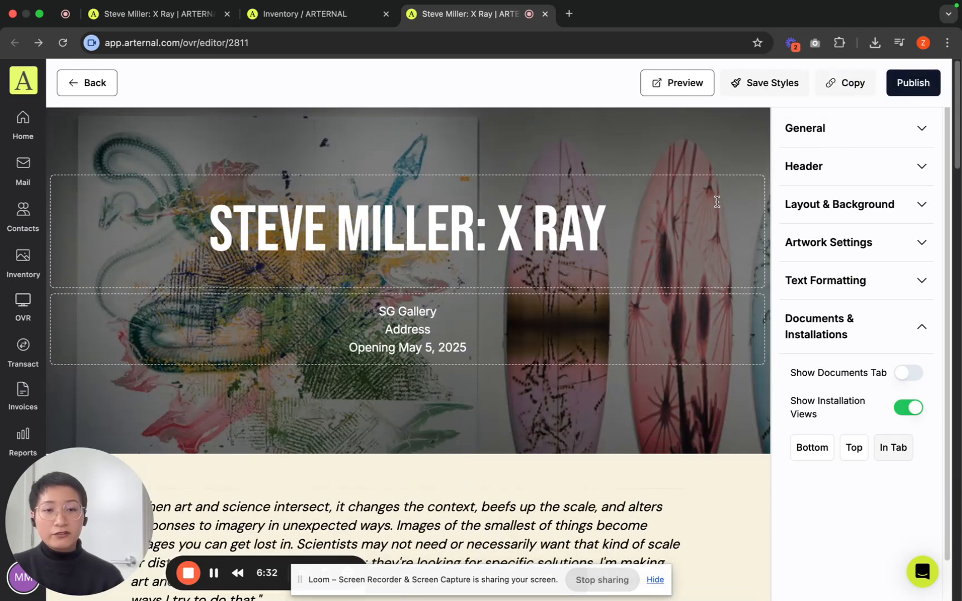